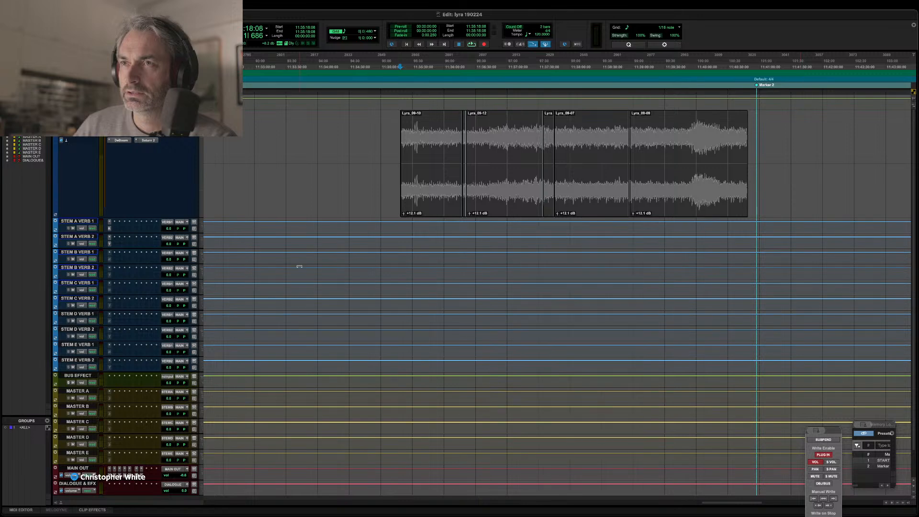
Try to play back the Lyra clips and dismiss the resulting alert.
scroll(397, 121, "right", 3)
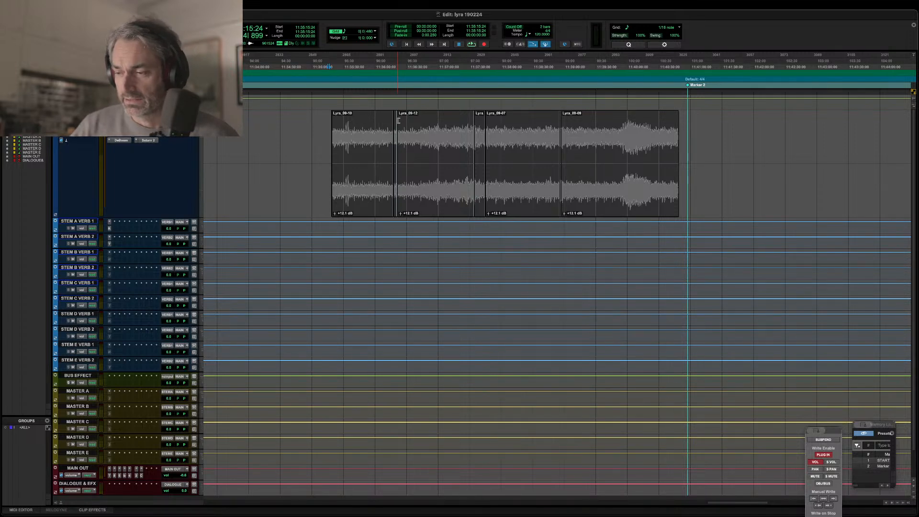
key("space")
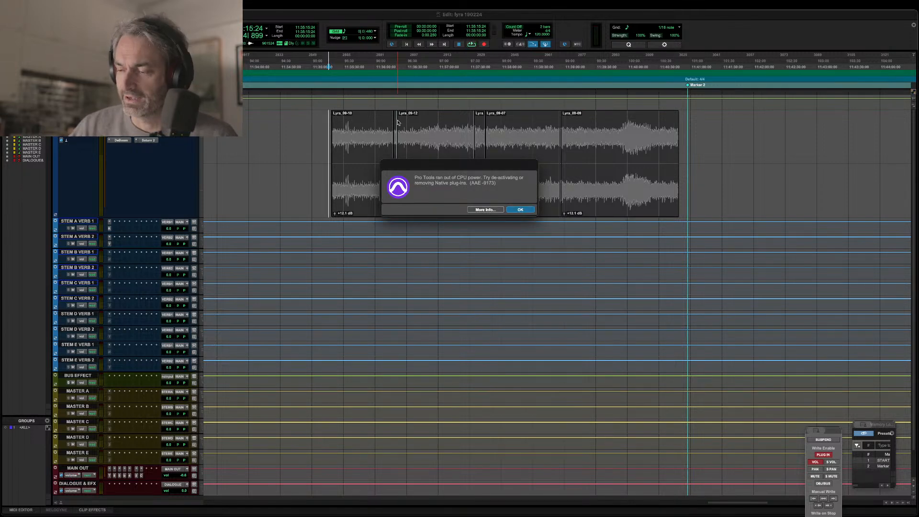
key("Return")
Place the edit cursor just before the first Lyra clip, try playing from there and dismiss the alert.
left_click(327, 123)
key("t")
key("t")
key("t")
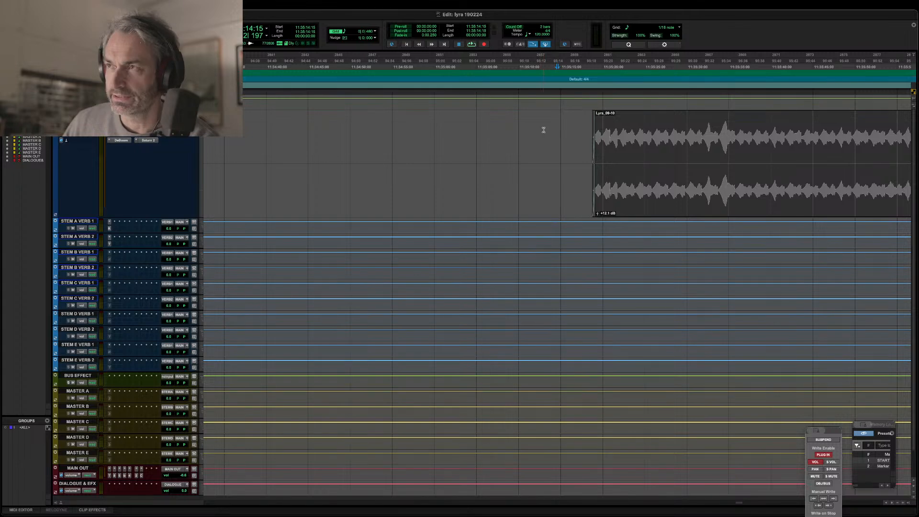
scroll(543, 130, "right", 5)
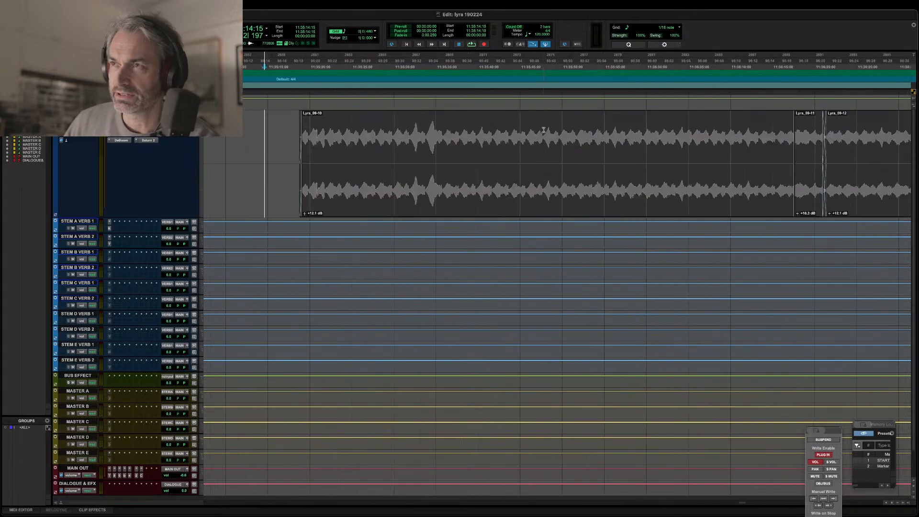
left_click(297, 123)
key("space")
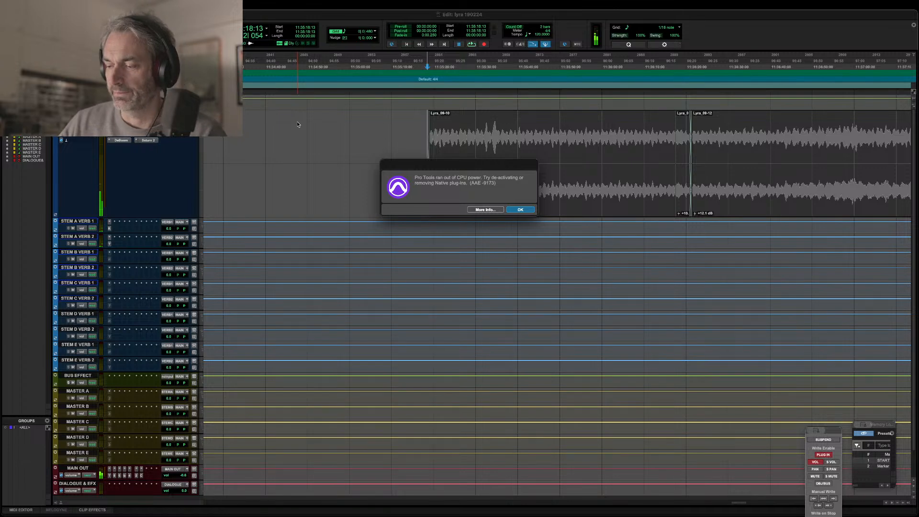
key("Return")
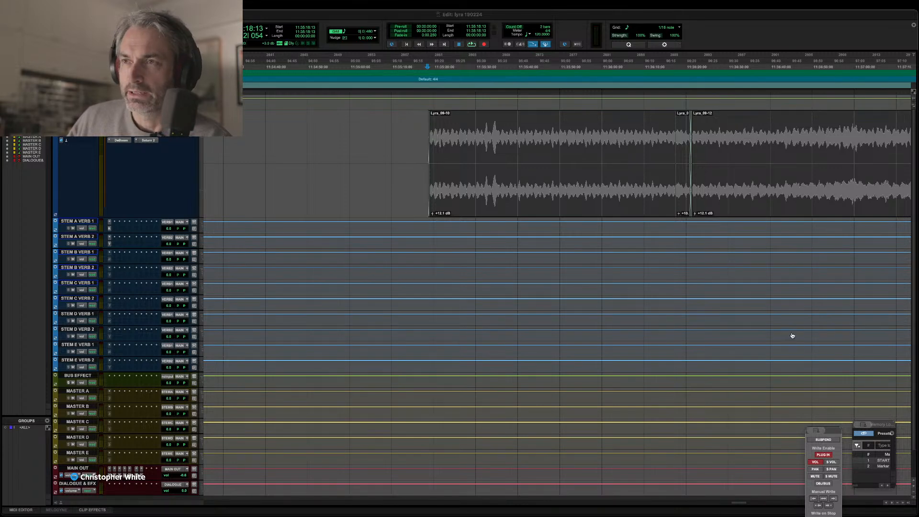
Show the Mix window and make the last insert on the MAIN OUT track inactive.
scroll(637, 274, "right", 2)
scroll(637, 273, "right", 5)
key("super+equal")
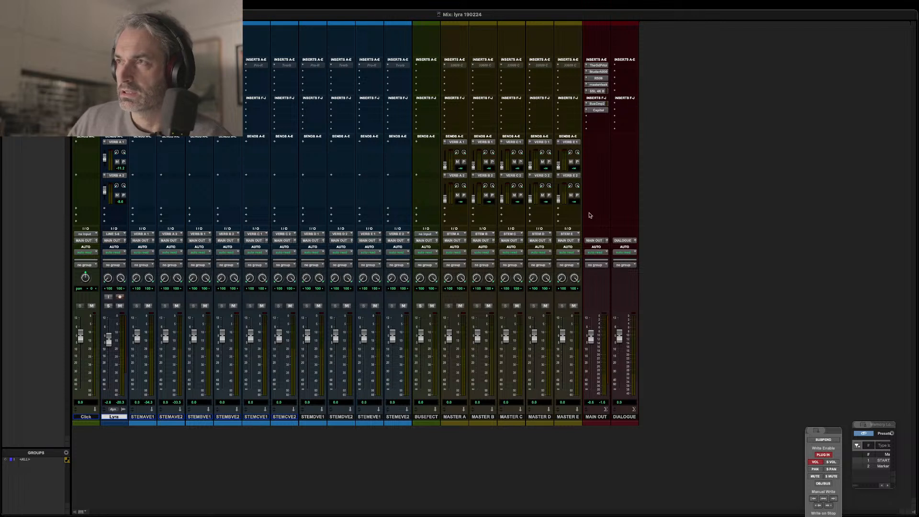
right_click(597, 110)
left_click(604, 120)
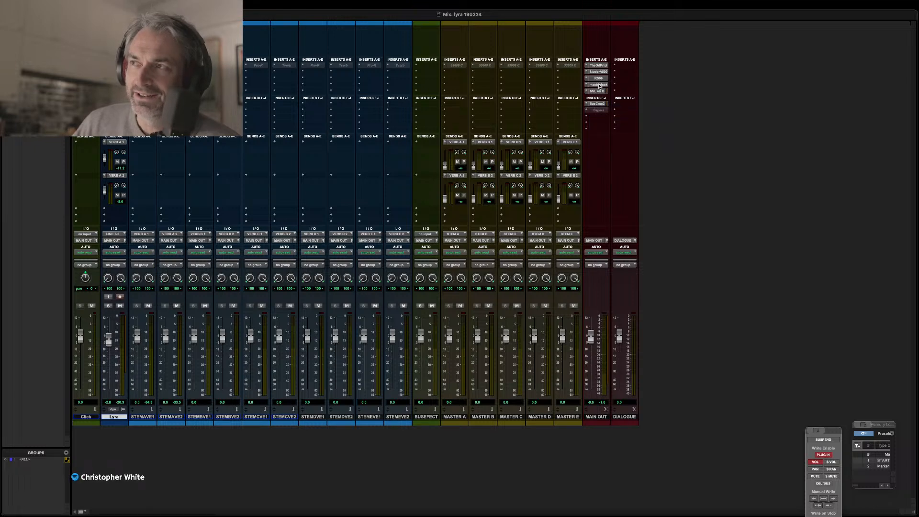
Check The God Particle plug-in on the MAIN OUT track, close its window and make the insert inactive.
left_click(598, 66)
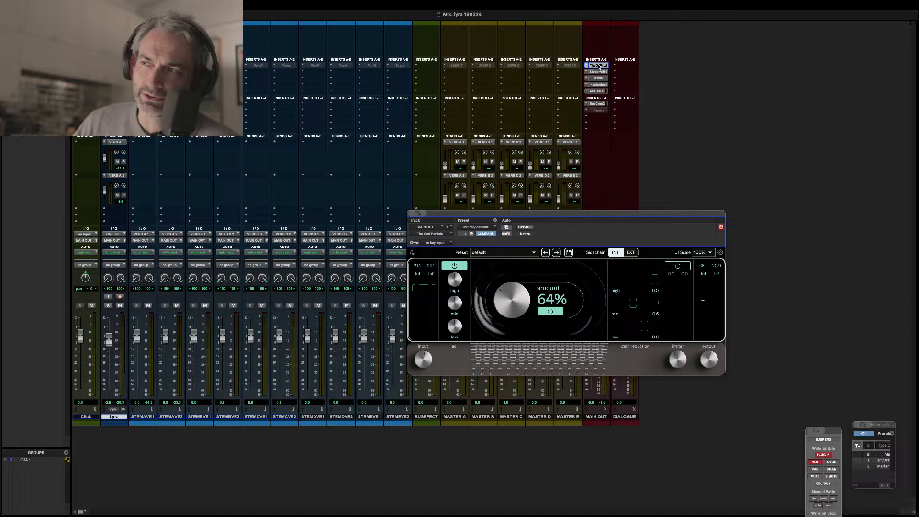
left_click(598, 65)
right_click(598, 67)
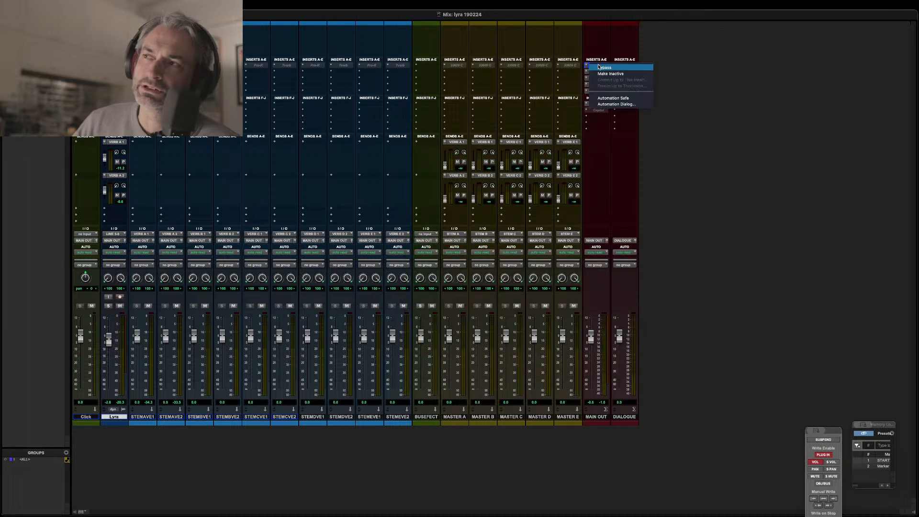
left_click(602, 74)
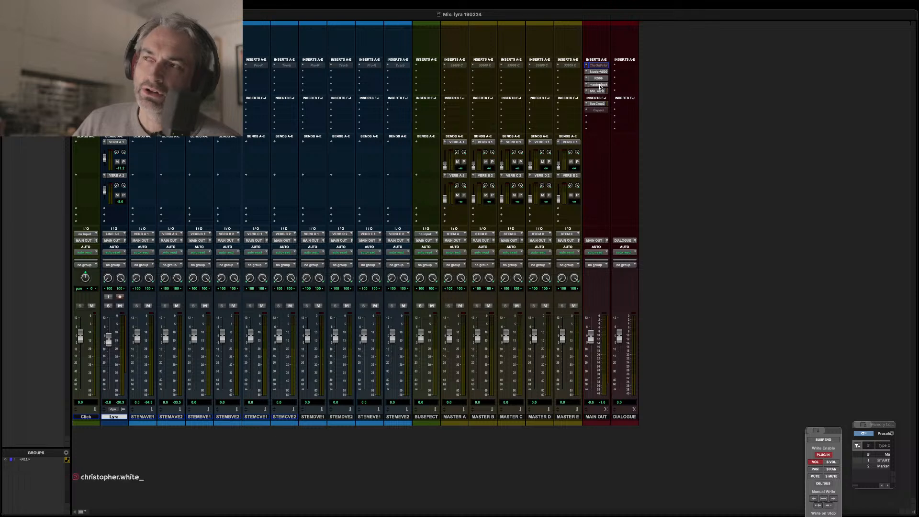
Check the bx_masterdesk plug-in on the MAIN OUT track, close its window and make the insert inactive.
left_click(599, 85)
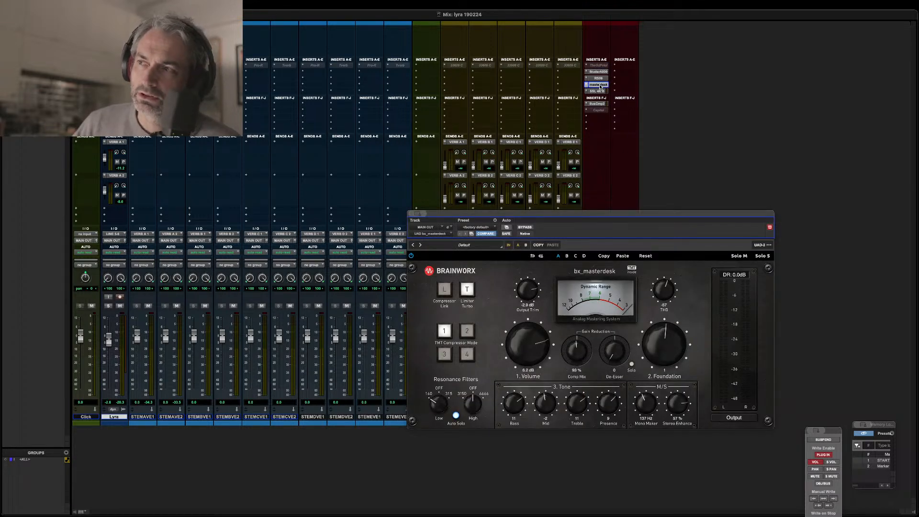
left_click(599, 85)
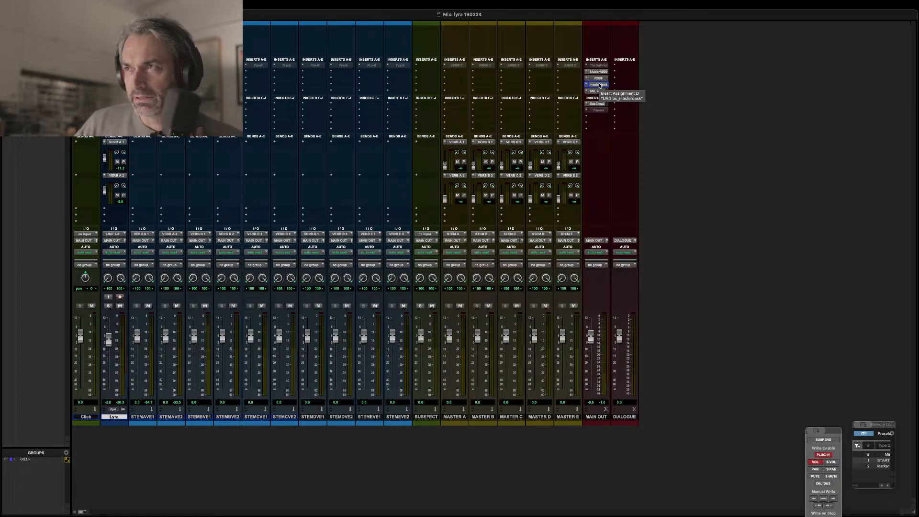
right_click(600, 85)
left_click(649, 95)
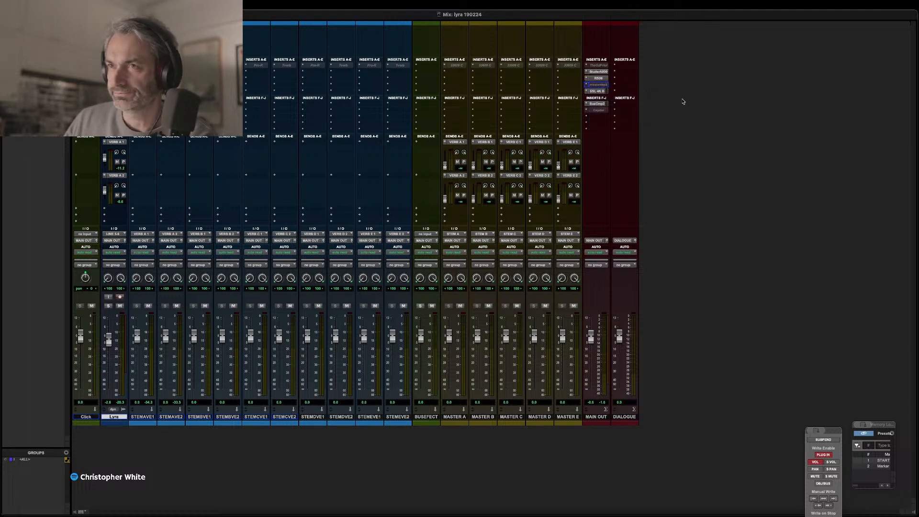
Return to the Edit window and play the Lyra track from the start of its first clip.
key("super+equal")
key("space")
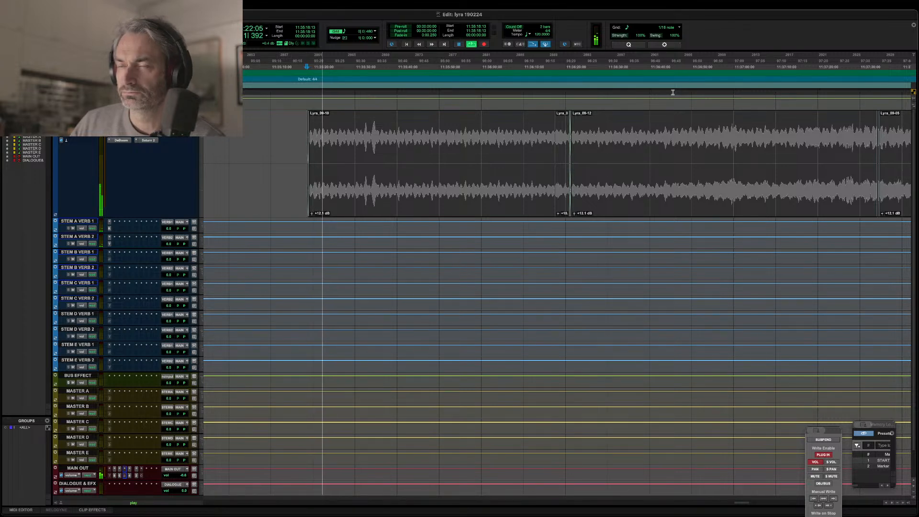
key("super+bracketleft")
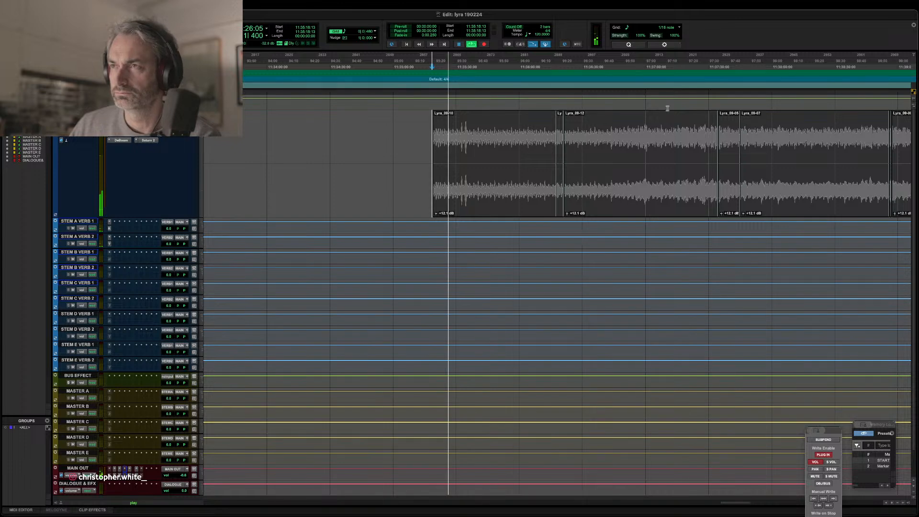
scroll(665, 133, "right", 2)
scroll(665, 133, "right", 4)
scroll(665, 133, "right", 4)
key("super+bracketleft")
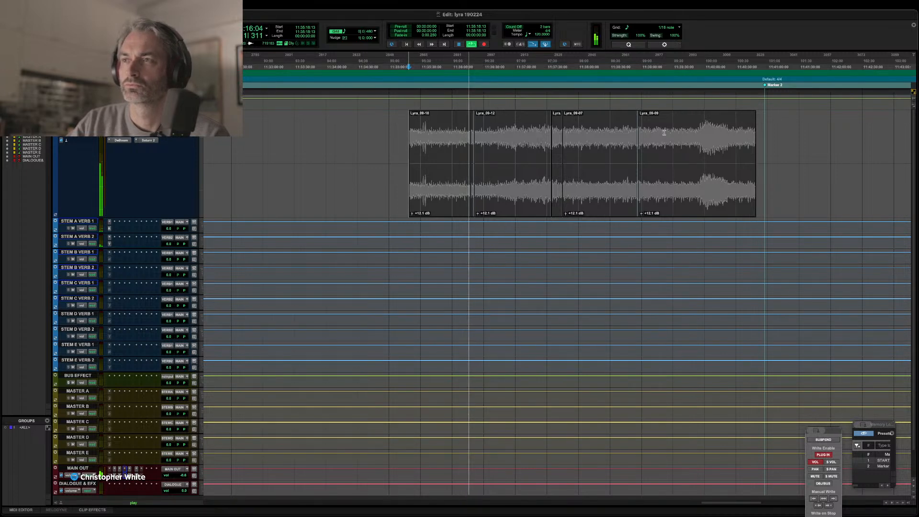
Set the edit start point at the playhead inside the short Lyra_09-11 clip while playback continues.
key("t")
key("t")
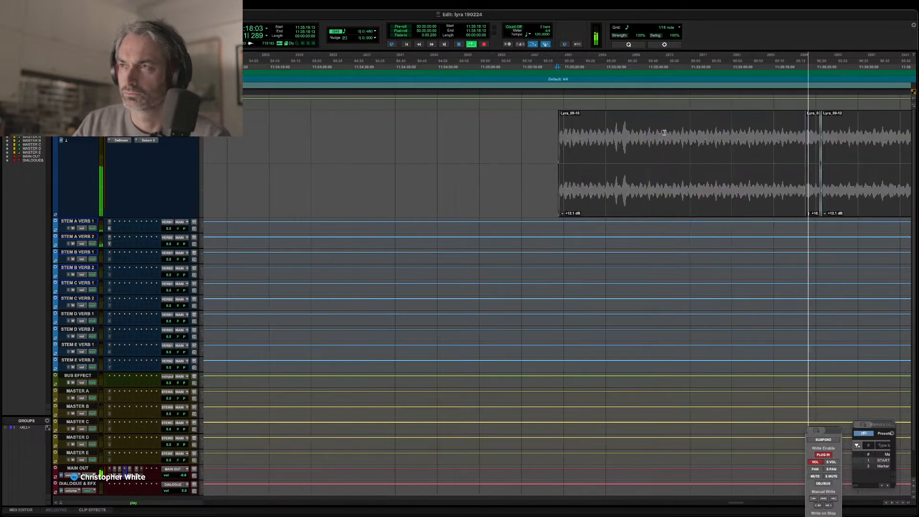
key("Down")
key("Left")
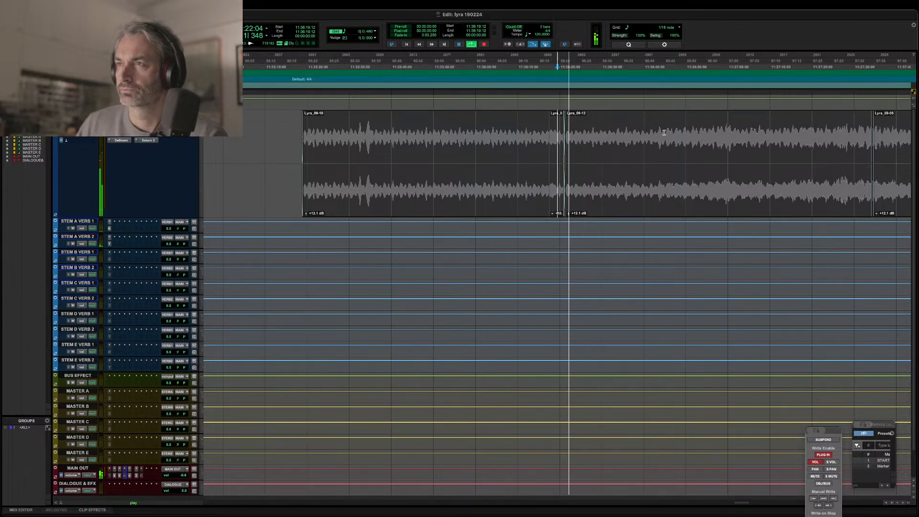
key("r")
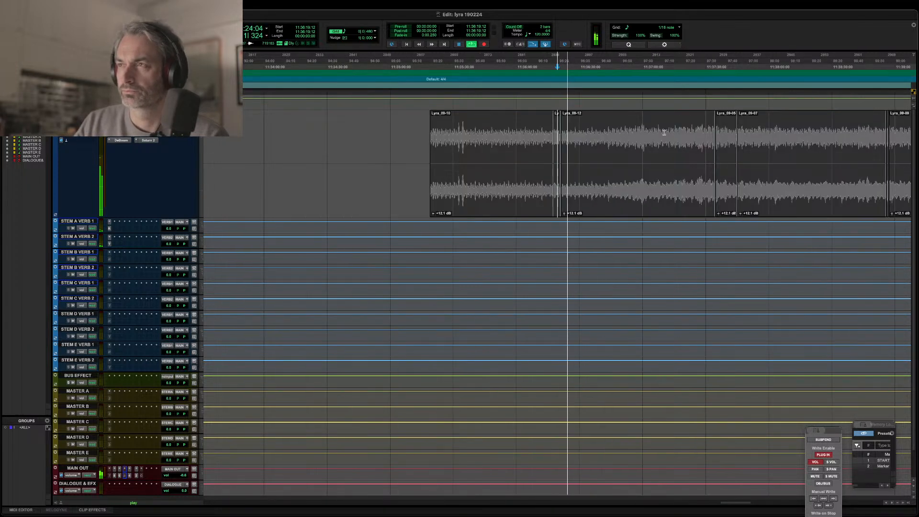
key("r")
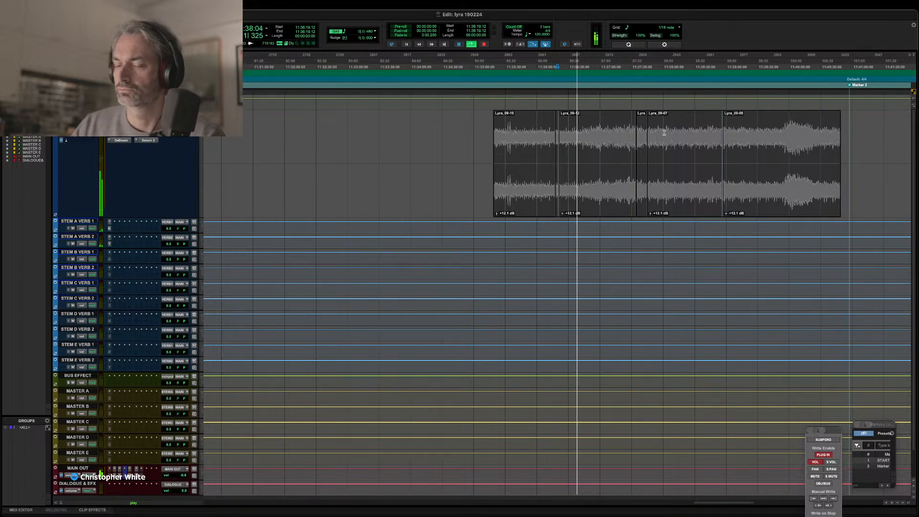
Examine the crossfade between Lyra_09-11 and Lyra_09-12 up close, and follow playback across the full clip sequence.
key("t")
key("t")
key("t")
key("t")
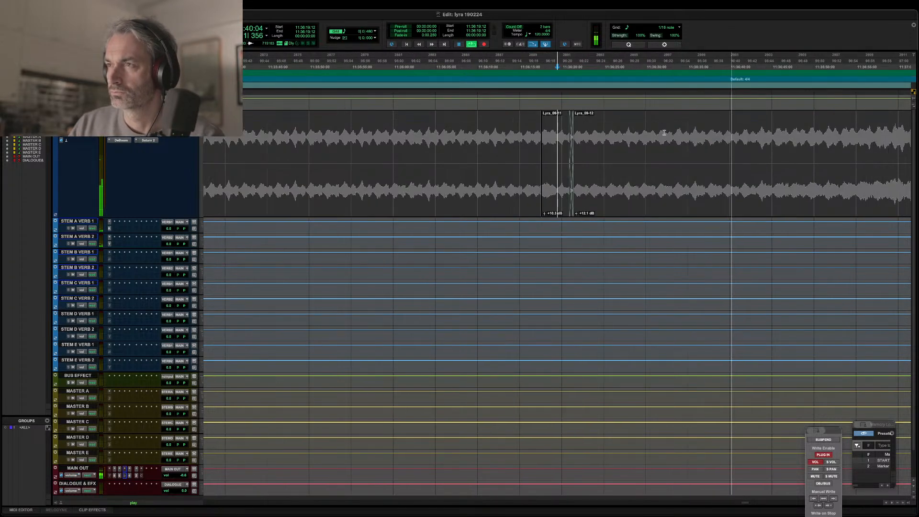
key("t")
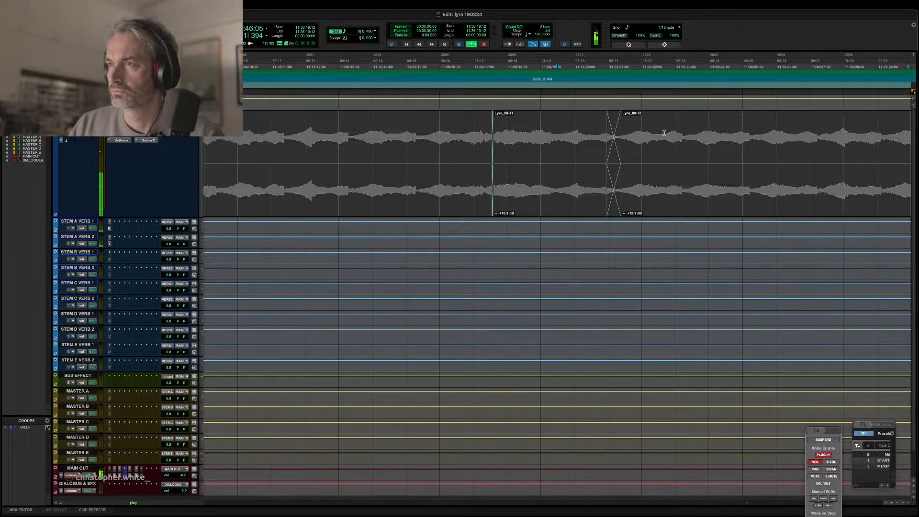
key("r")
key("r")
key("r")
key("r")
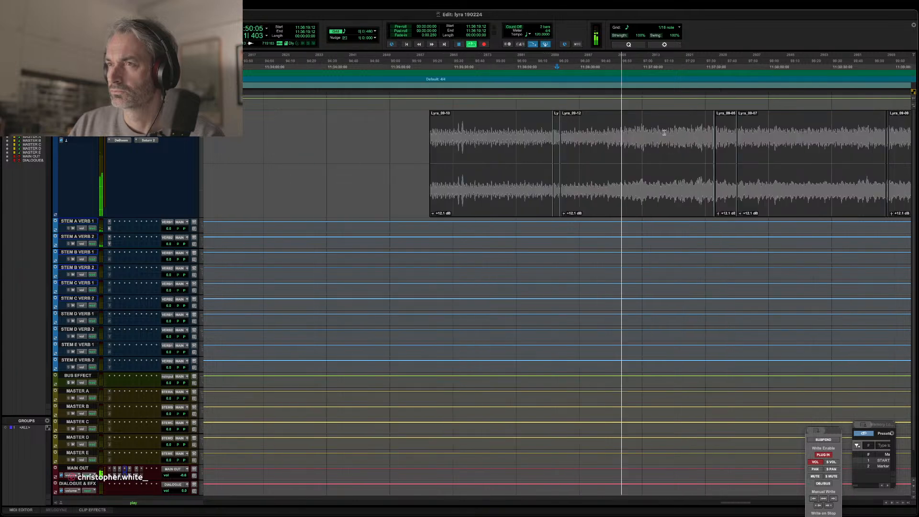
key("r")
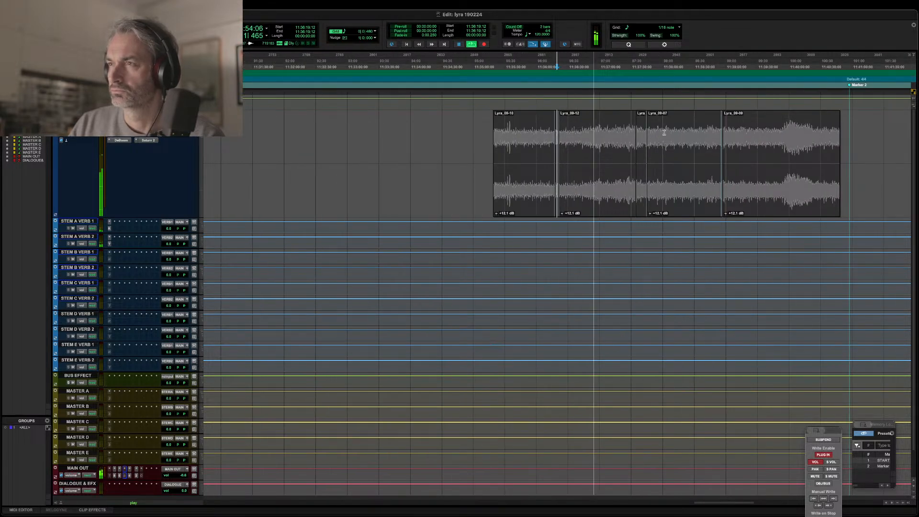
key("super+bracketleft")
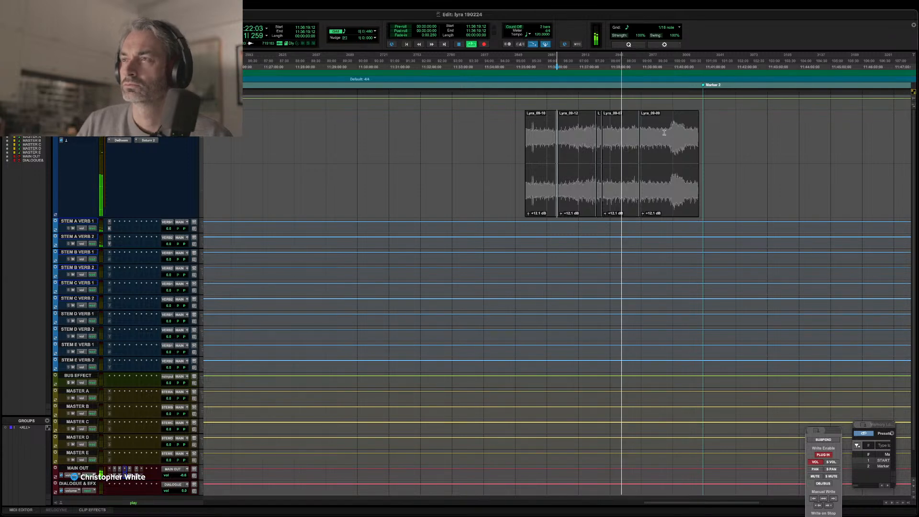
key("super+bracketright")
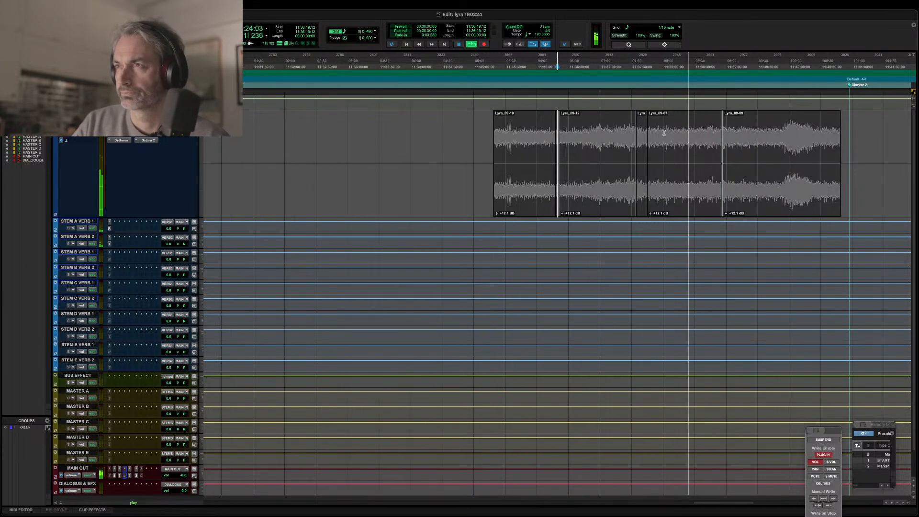
key("super+bracketright")
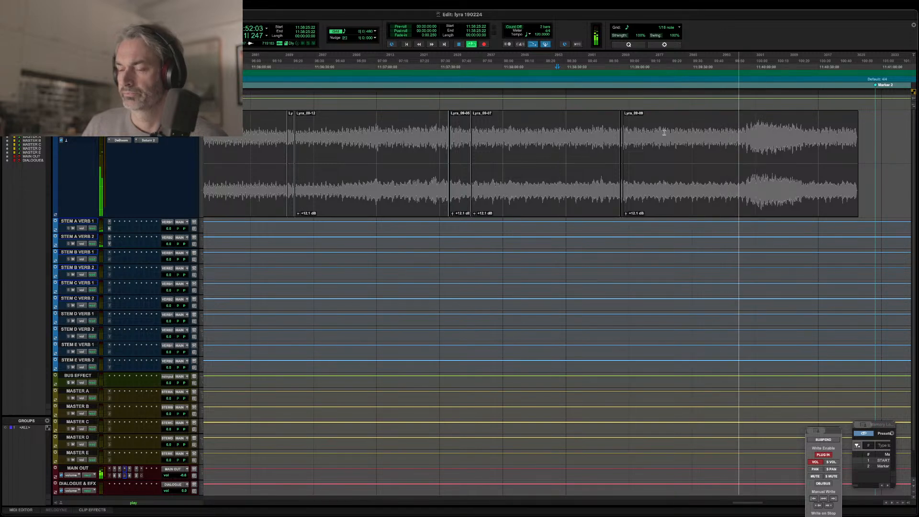
Select all the Lyra clips, from the last one back to the first.
key("r")
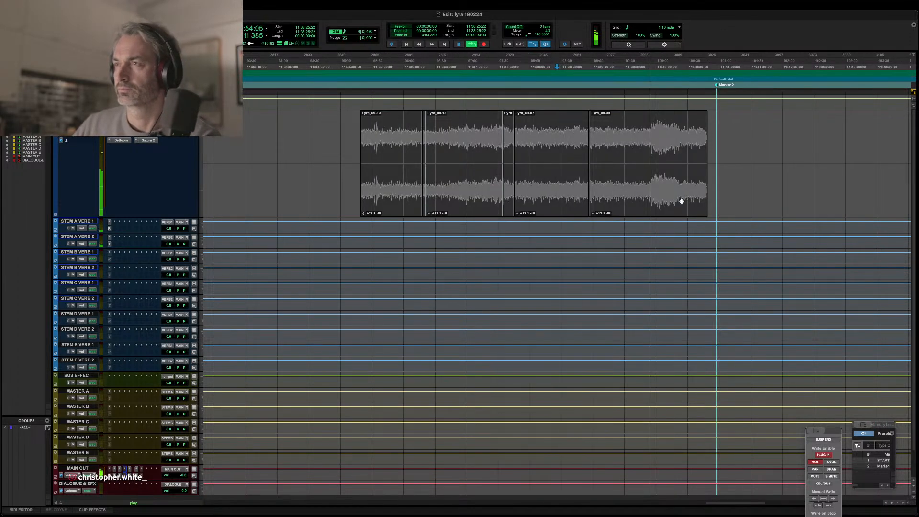
left_click(647, 201)
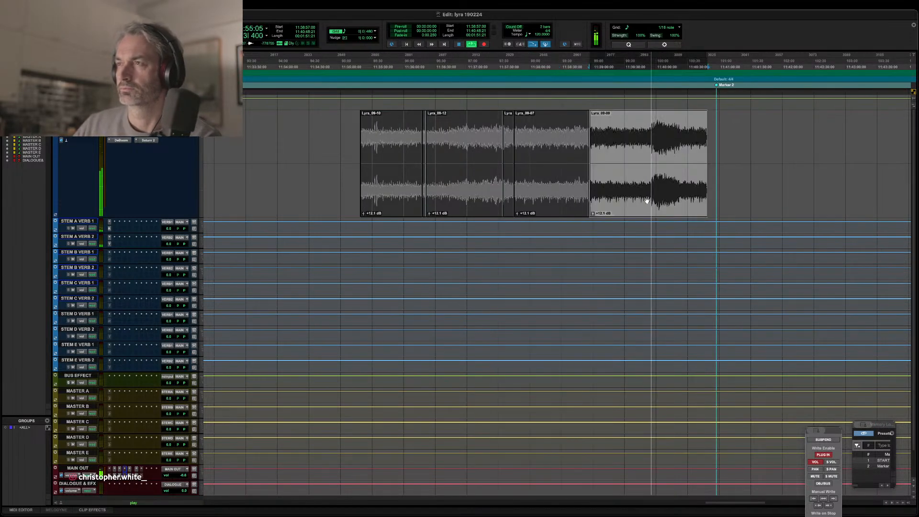
left_click(401, 208, "shift")
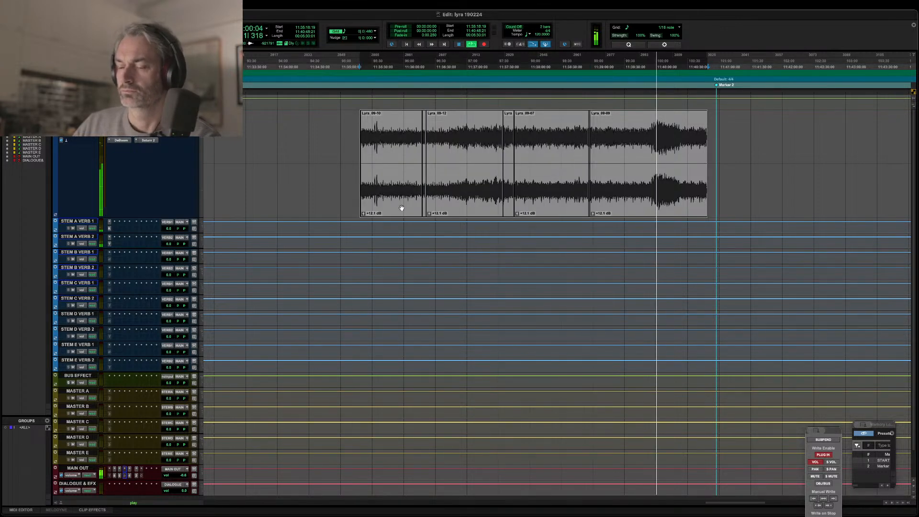
Inspect the beginning and full extent of the selected Lyra clips, and dismiss the CPU power alert.
key("t")
key("t")
scroll(402, 208, "right", 5)
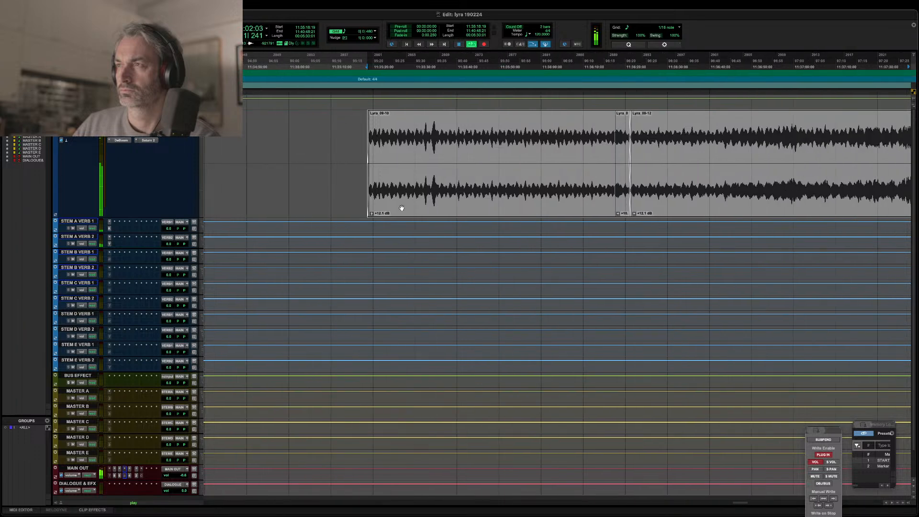
key("r")
key("r")
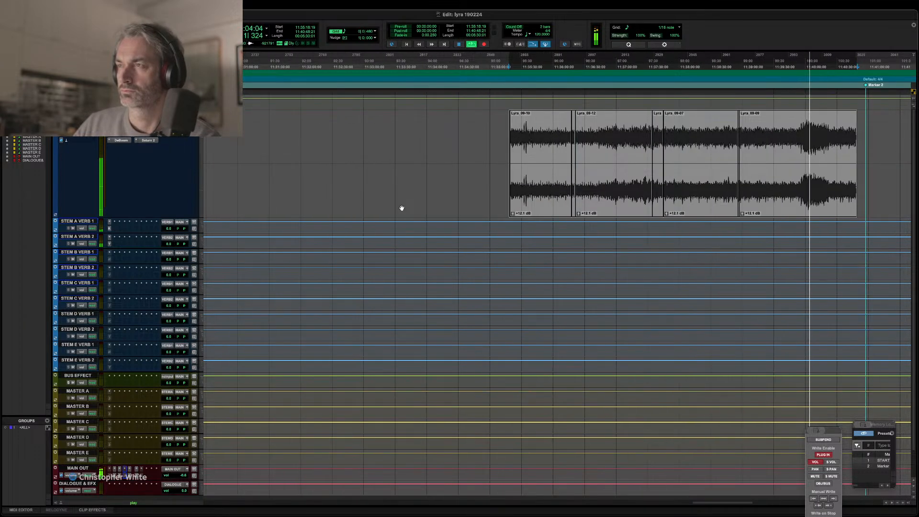
scroll(402, 208, "right", 3)
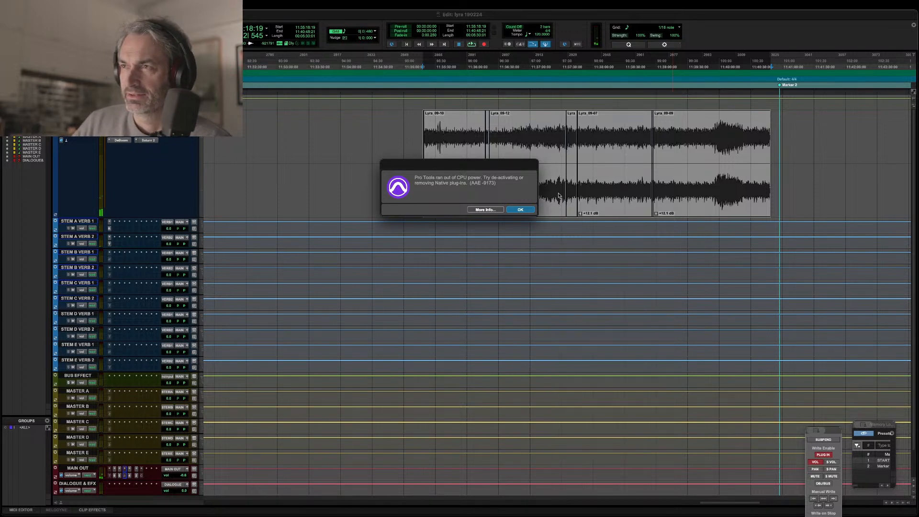
left_click(521, 210)
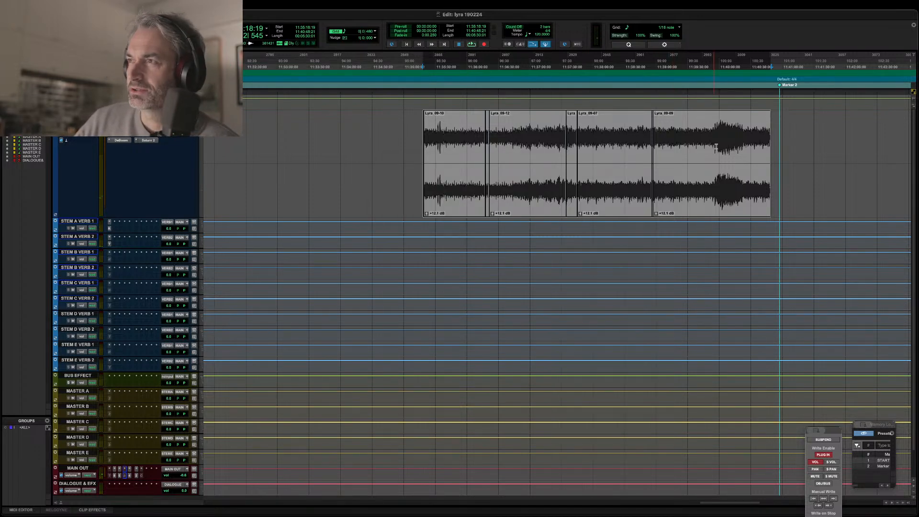
Play back the final section of the last Lyra clip, Lyra_09-09, examining its ending up close, and stop playback.
left_click(755, 125)
key("space")
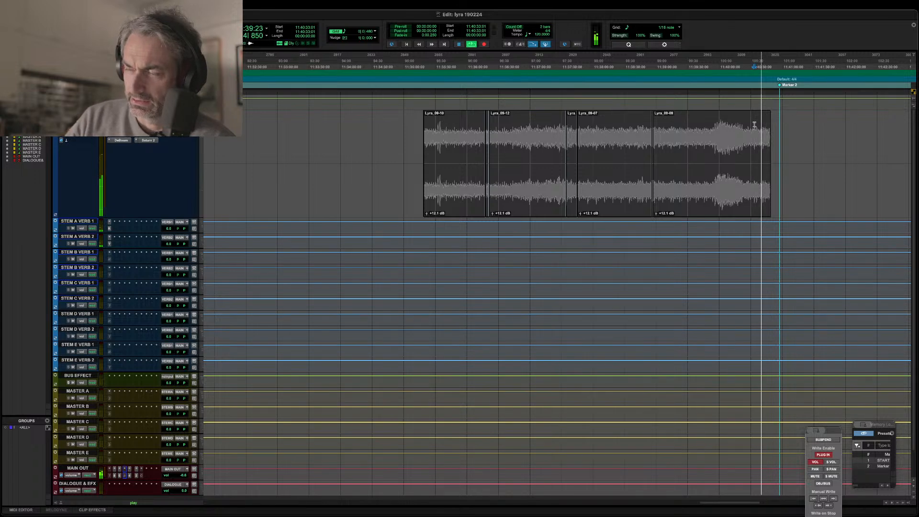
key("t")
key("t")
key("t")
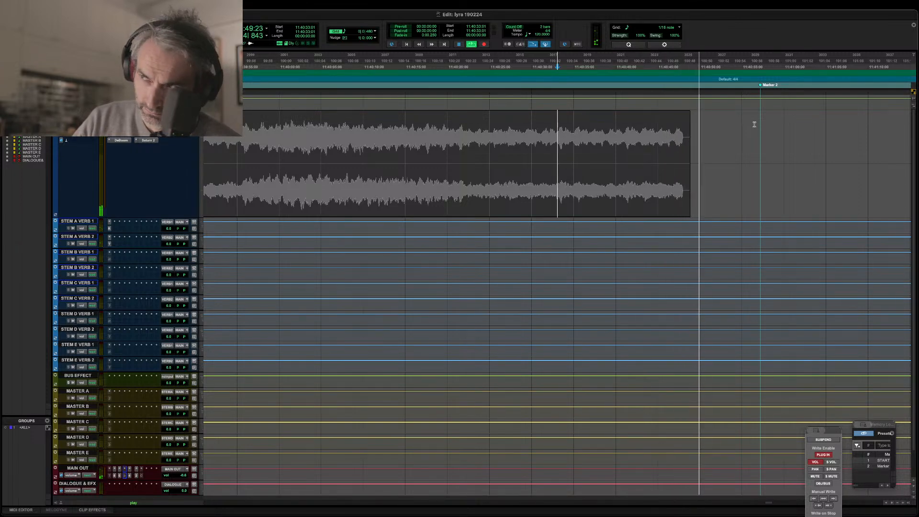
key("space")
key("r")
key("r")
key("r")
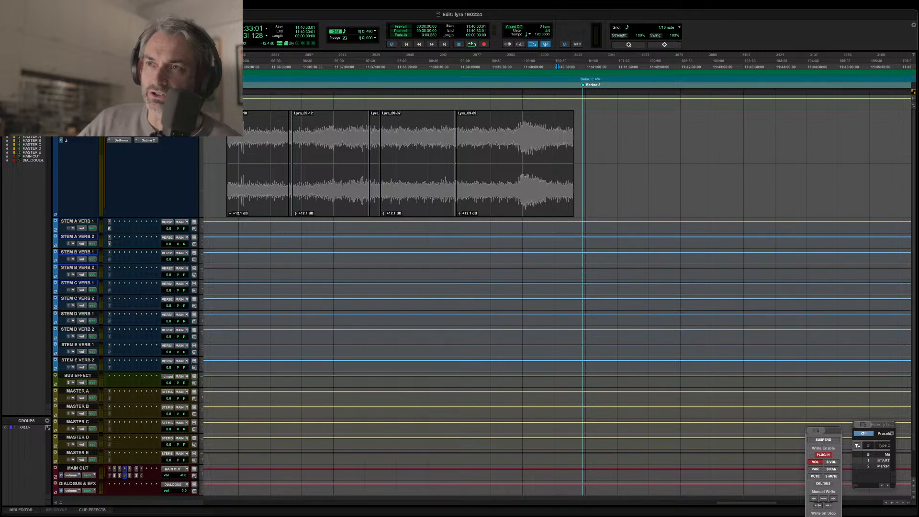
Examine the join between Lyra_09-11 and Lyra_09-12 up close, and select the short Lyra_09-11 clip.
key("t")
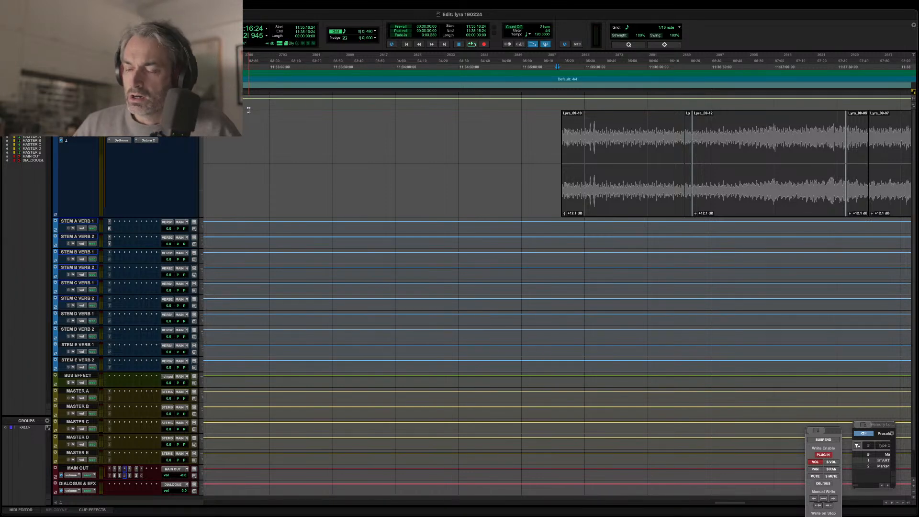
scroll(558, 130, "down", 2)
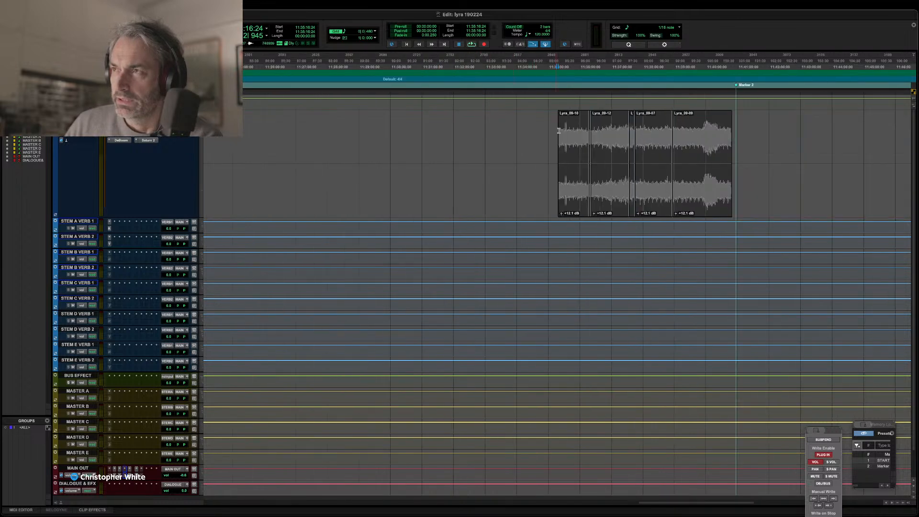
left_click(590, 229)
scroll(587, 227, "up", 5)
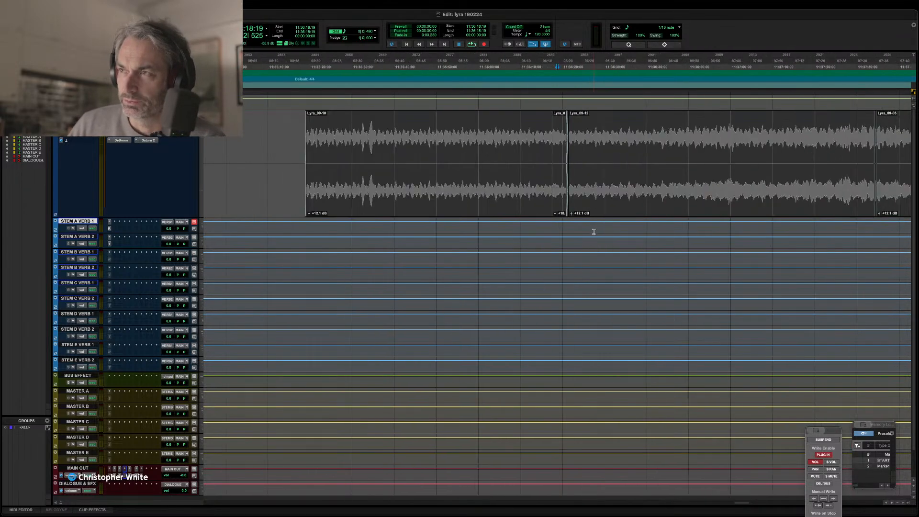
left_click(614, 217)
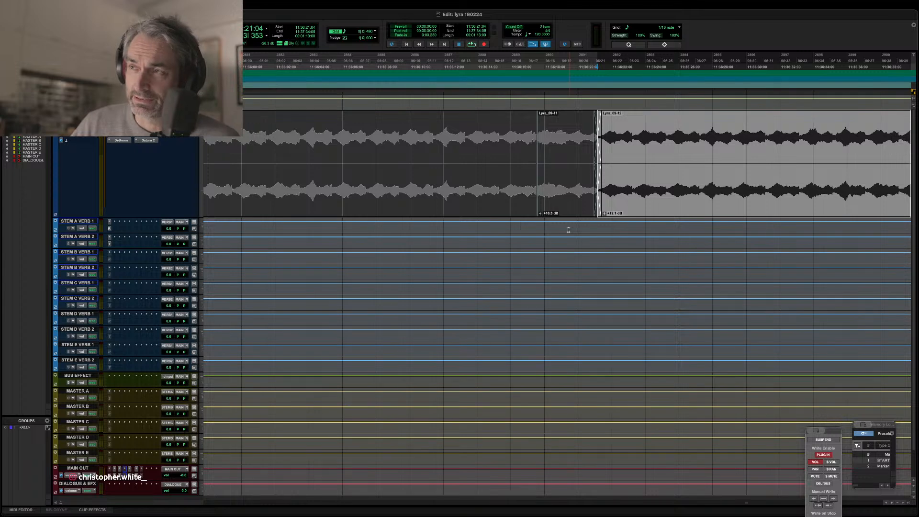
left_click(562, 214)
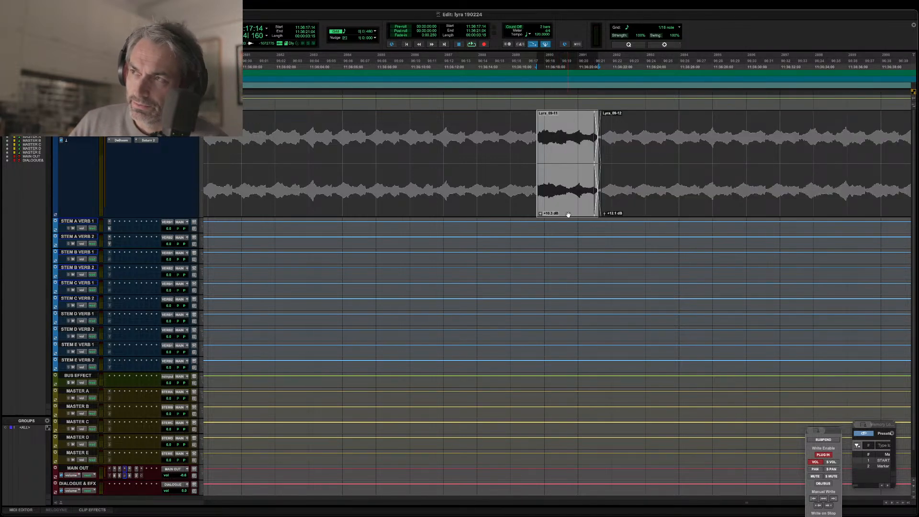
Locate the short Lyra_09-08 clip just before Lyra_09-09, select it and play it back to check its crossfades.
key("r")
key("r")
key("r")
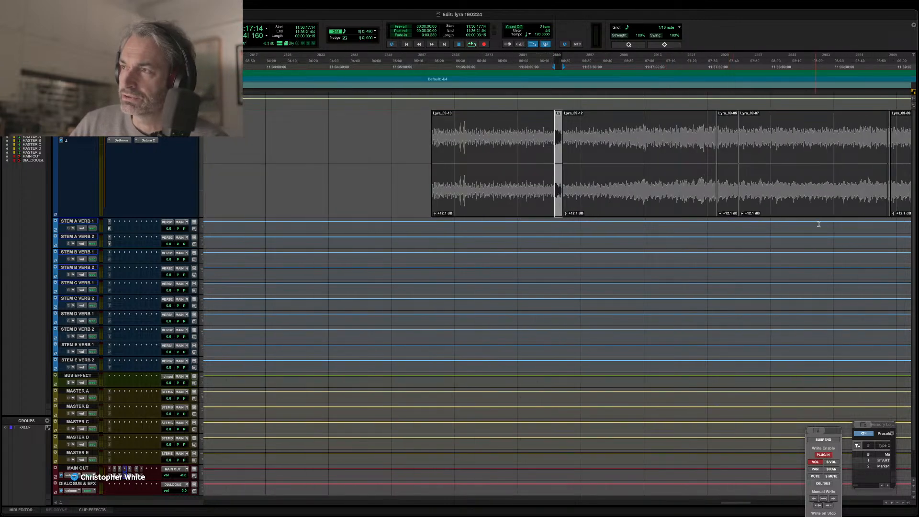
left_click(889, 228)
key("t")
key("t")
key("t")
key("t")
key("t")
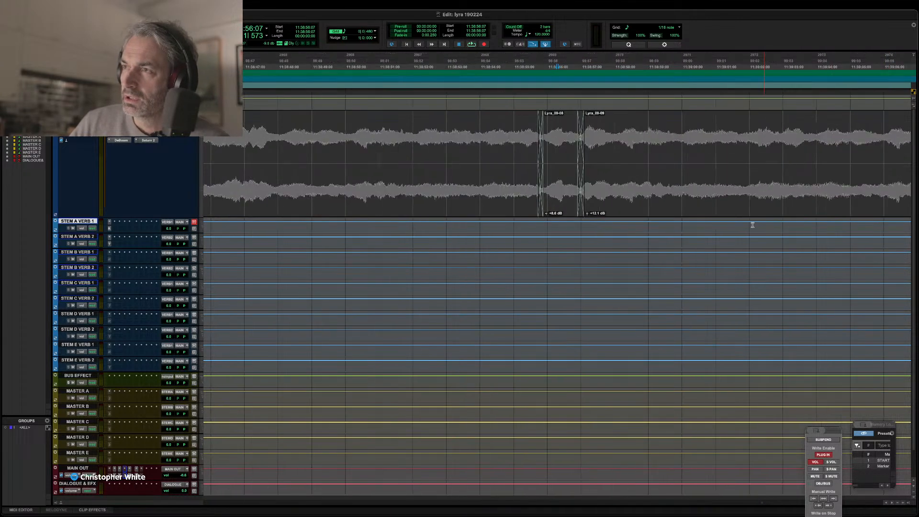
left_click(555, 213)
key("space")
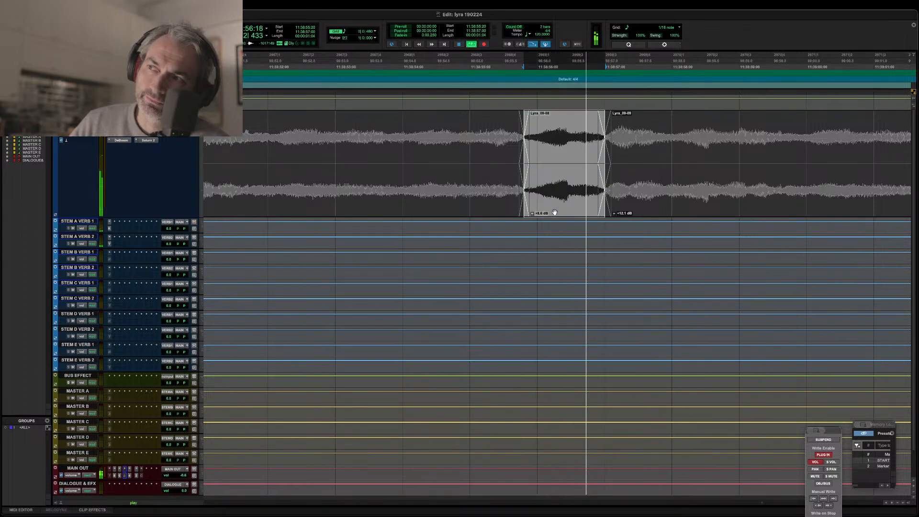
Select about 42 seconds in the middle of the Lyra_09-07 clip and play that selection in a loop.
key("r")
key("r")
key("r")
key("r")
key("r")
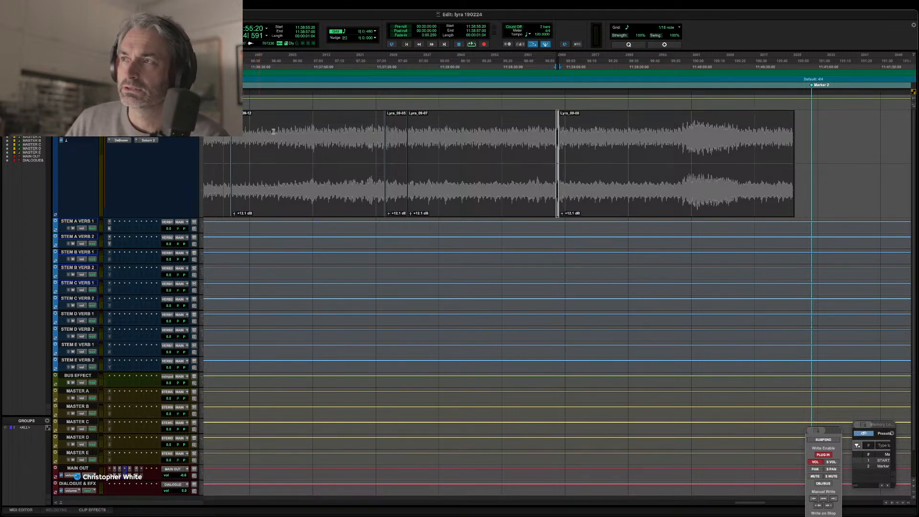
left_click_drag(438, 138, 530, 137)
key("space")
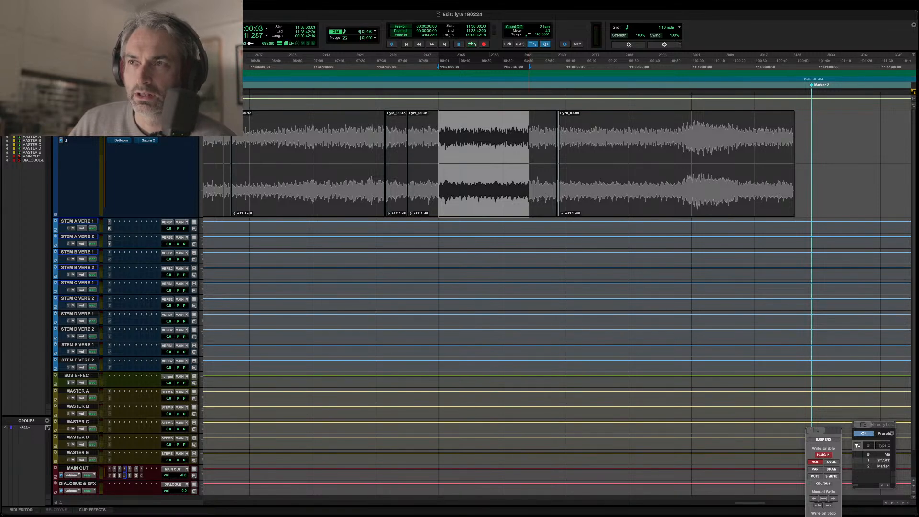
key("space")
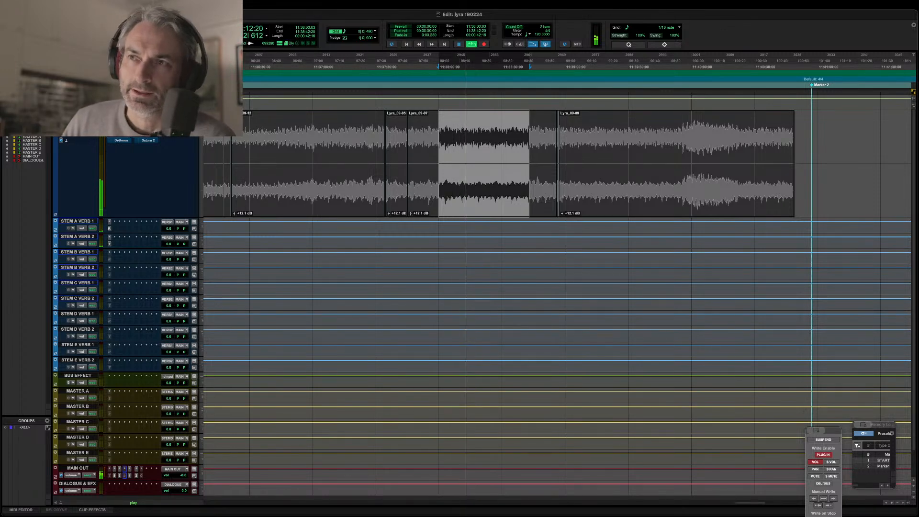
Open the FabFilter Pro-Q 3 insert on the Lyra track and briefly solo its mid-frequency cut band.
left_click(121, 114)
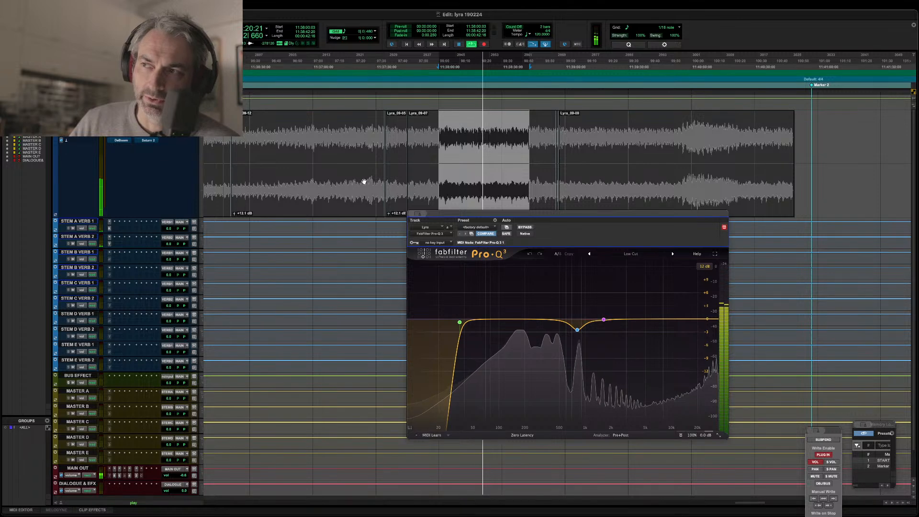
mouse_move(579, 332)
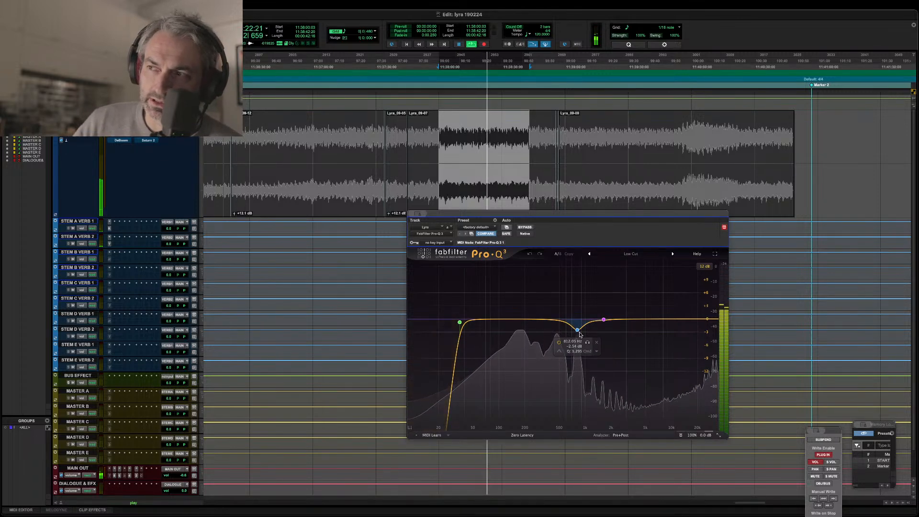
left_click(587, 343)
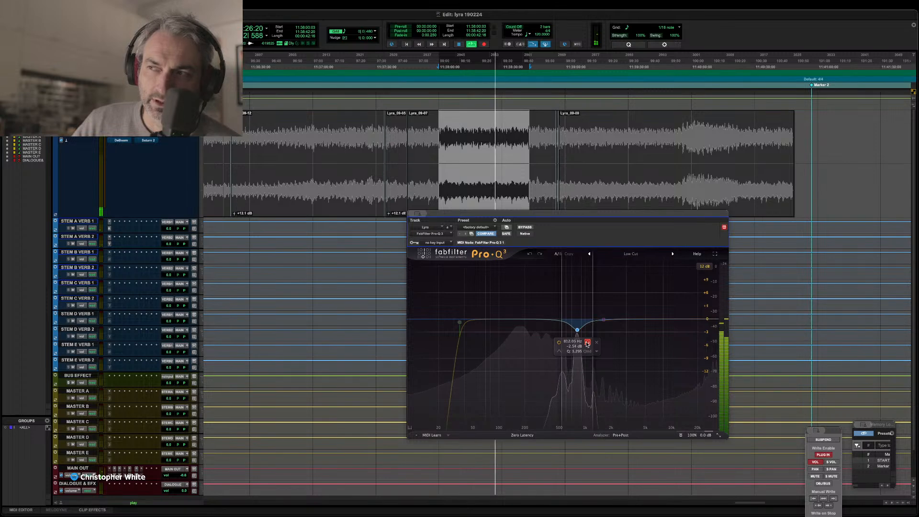
left_click(588, 343)
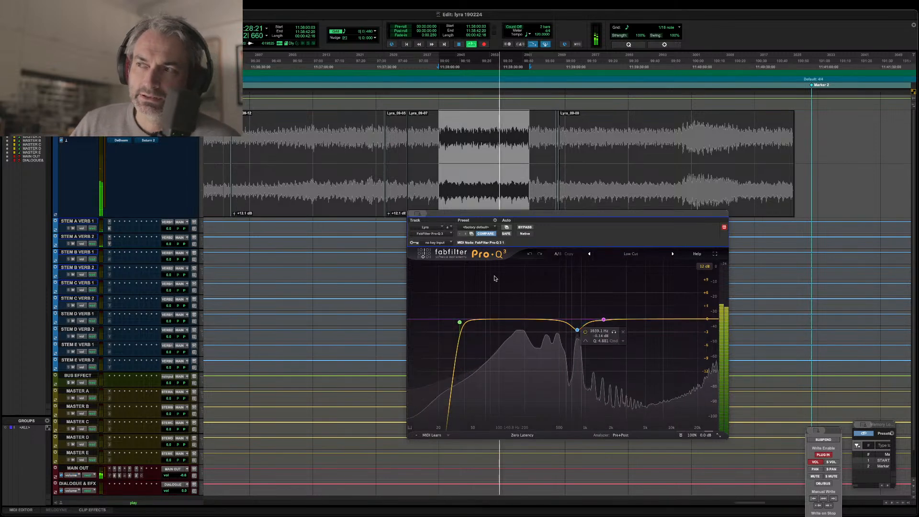
Make the mid-frequency cut band in Pro-Q 3 dynamic, deepen its dynamic range, and close the plug-in.
mouse_move(580, 332)
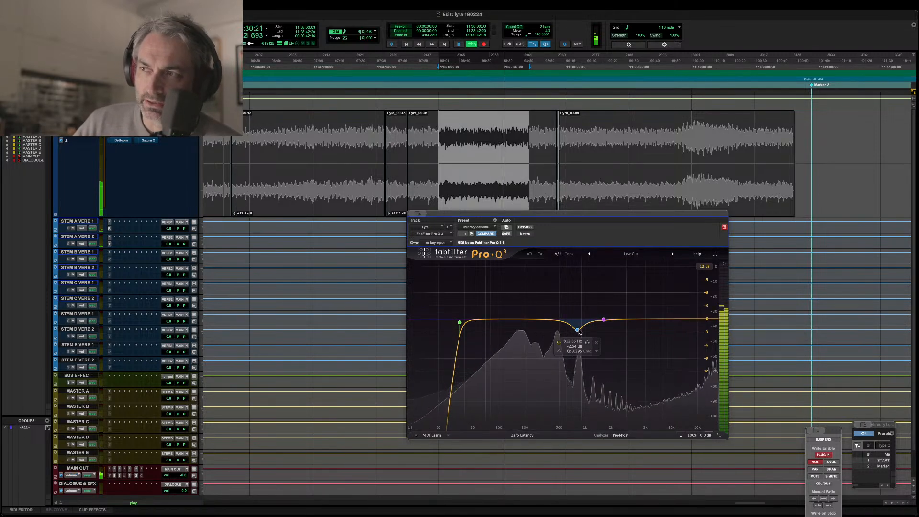
right_click(579, 330)
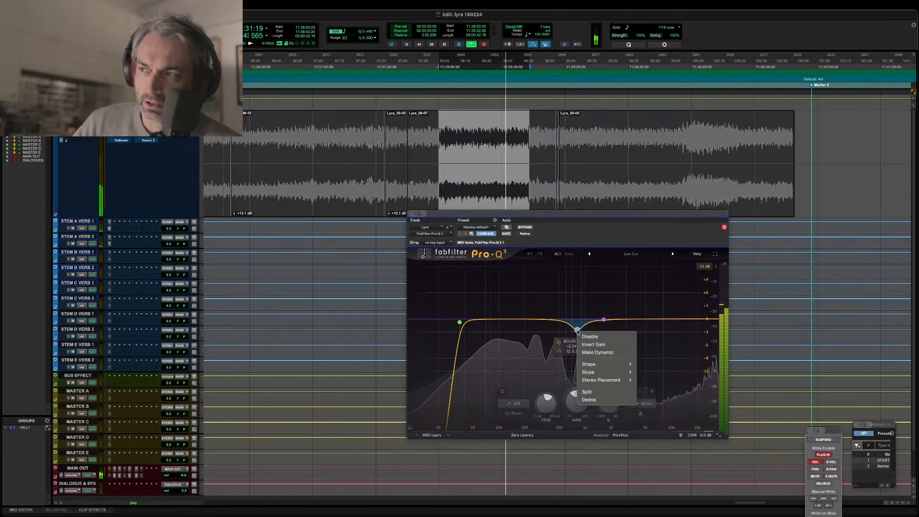
left_click(595, 354)
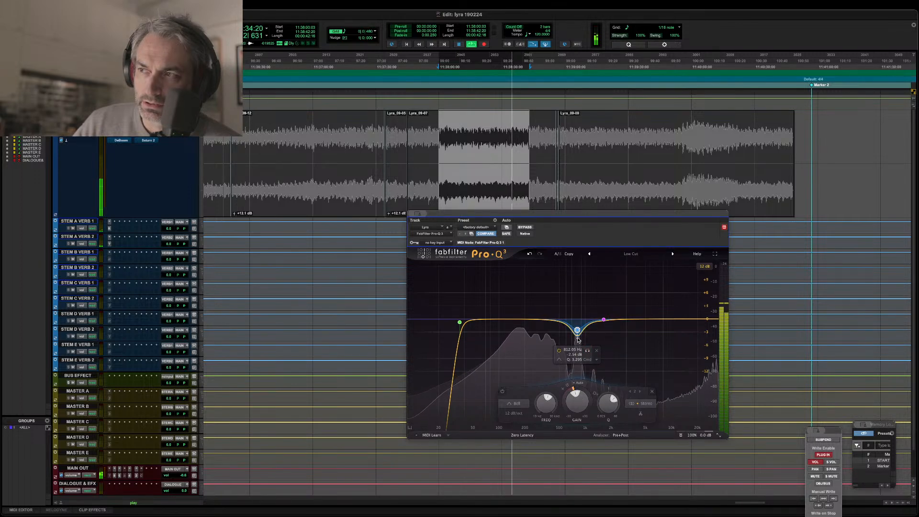
left_click_drag(578, 340, 578, 349)
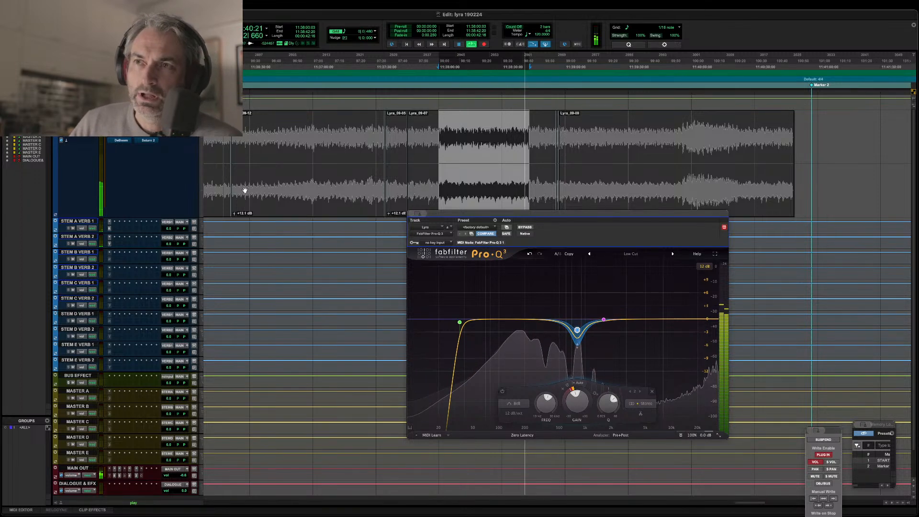
key("super+w")
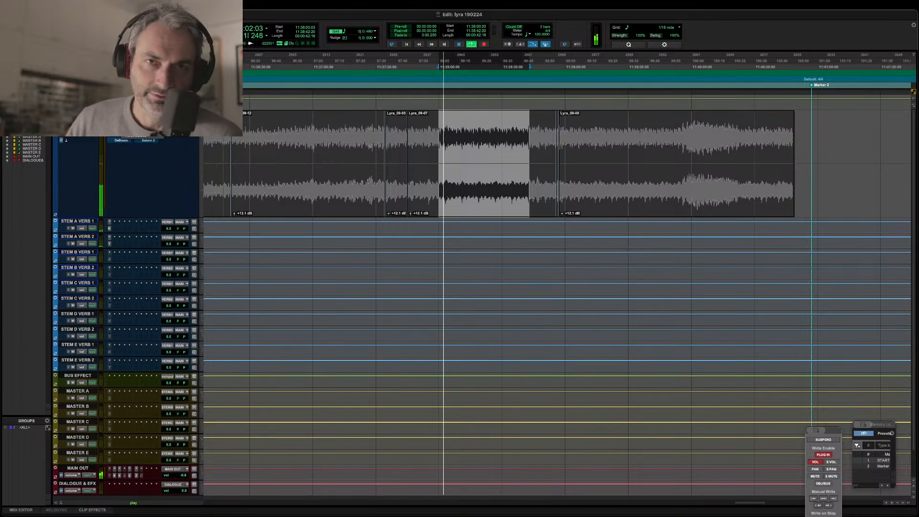
Open the Recirculate delay on the Lyra track, take it out of bypass, reposition its window and replay the selection.
left_click(121, 125)
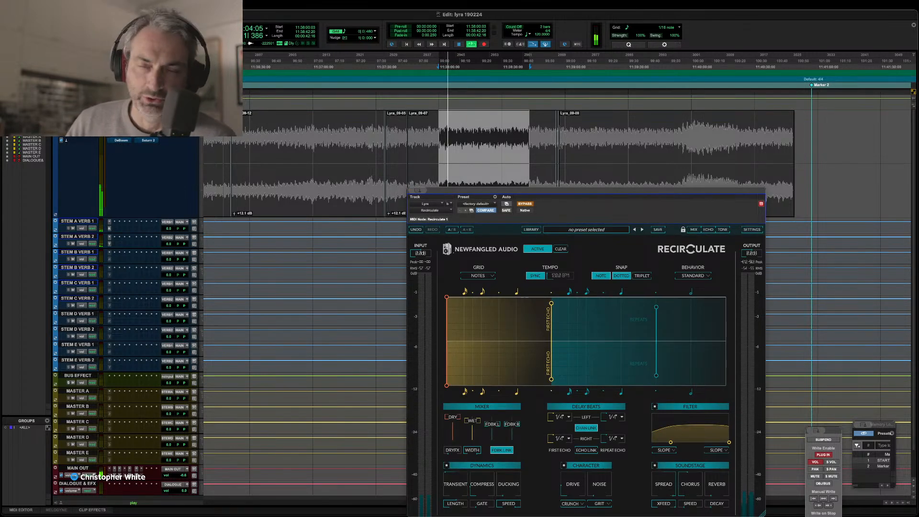
left_click(524, 204)
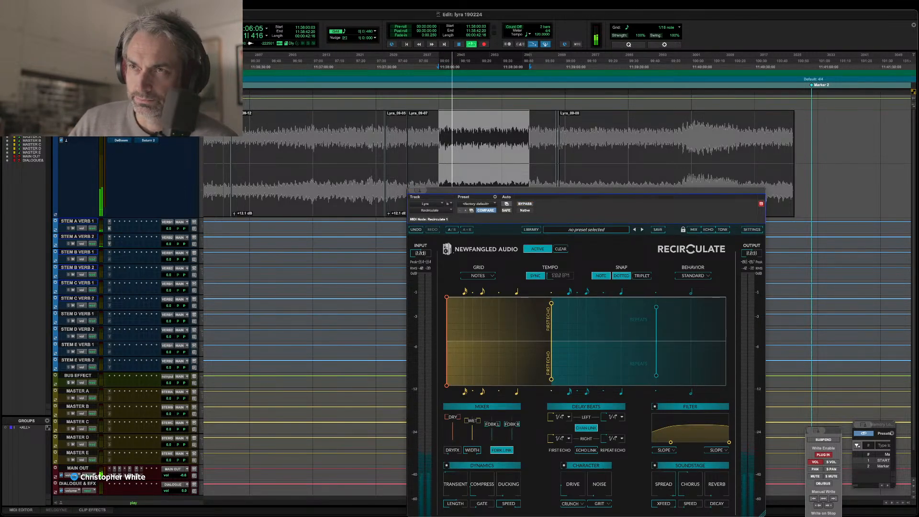
left_click_drag(509, 197, 349, 129)
key("space")
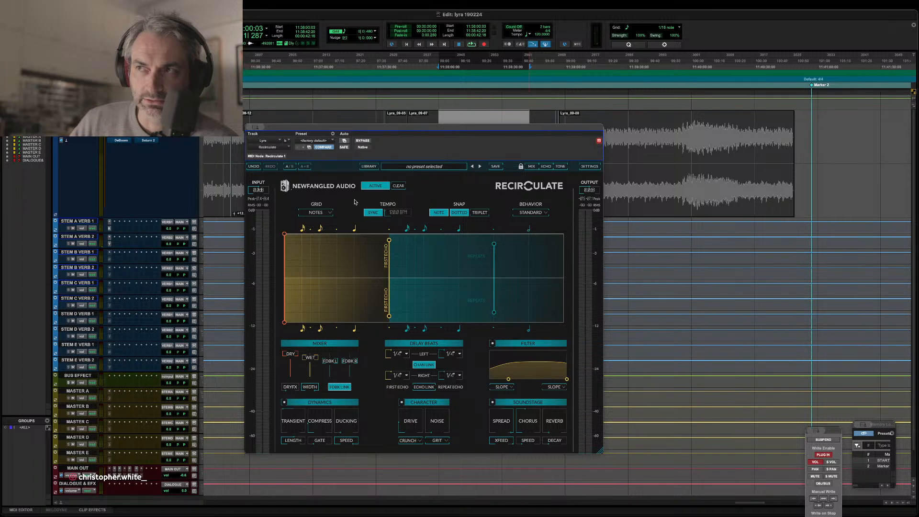
key("space")
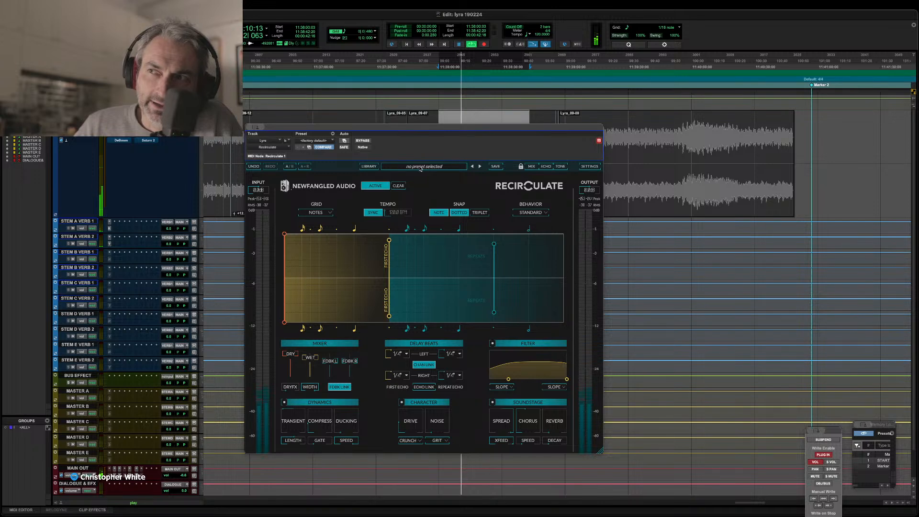
Filter Recirculate's preset library by the second listed author, browse the presets, and close the plug-in.
left_click(369, 166)
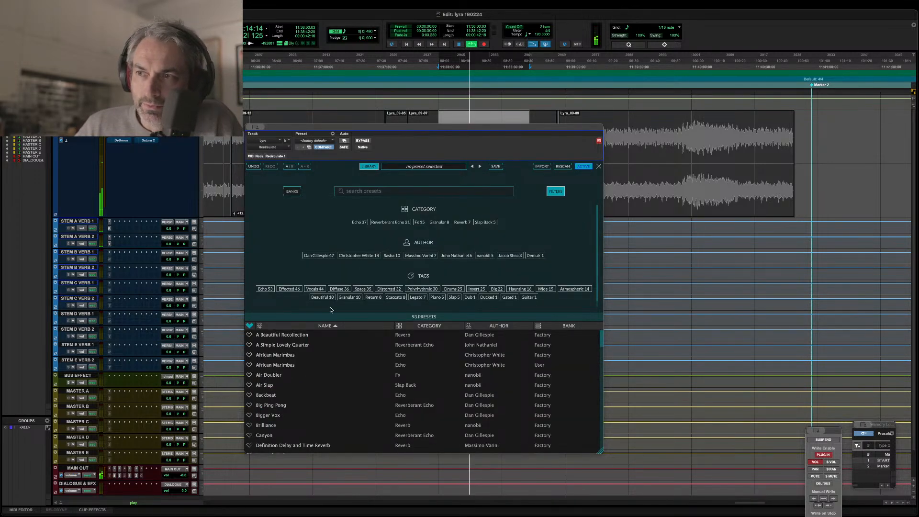
left_click(359, 256)
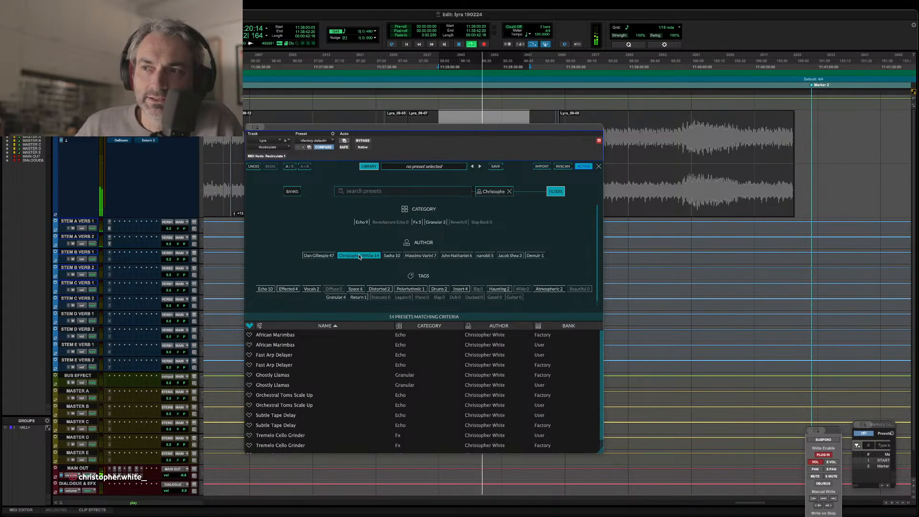
scroll(316, 360, "down", 2)
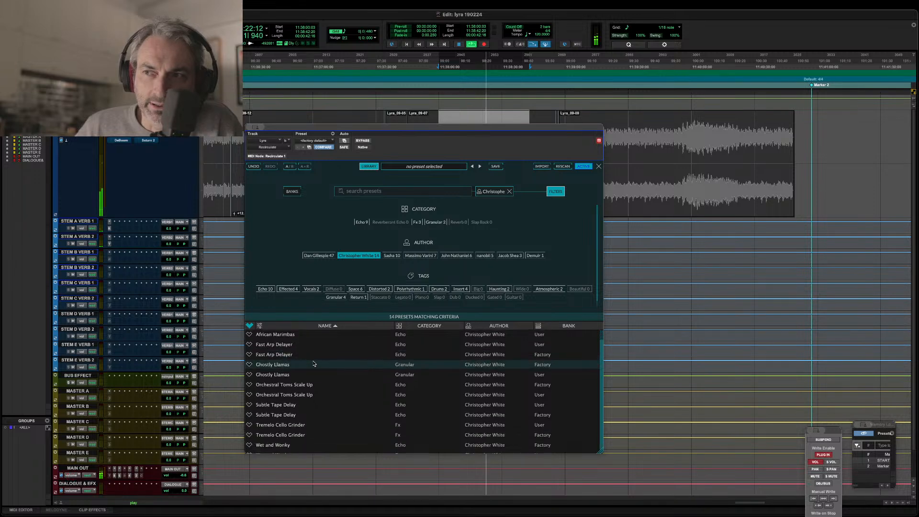
scroll(318, 398, "up", 2)
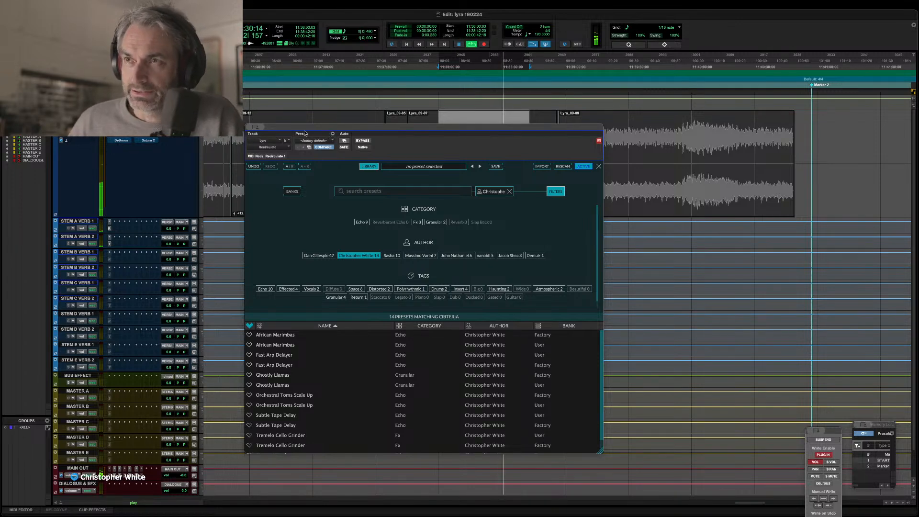
key("super+w")
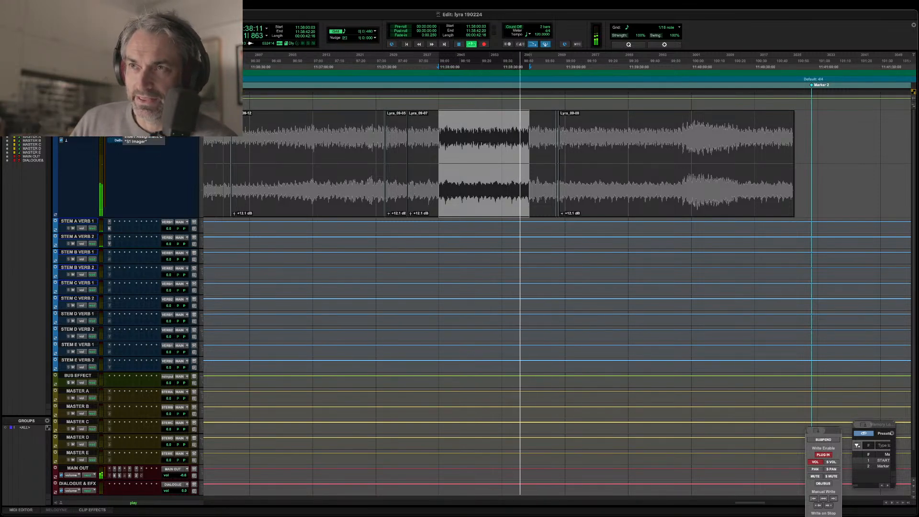
Open the S1 Imager and SPL Transient Designer Plus inserts on the Lyra track, and move the Transient Designer window clear.
left_click(121, 129)
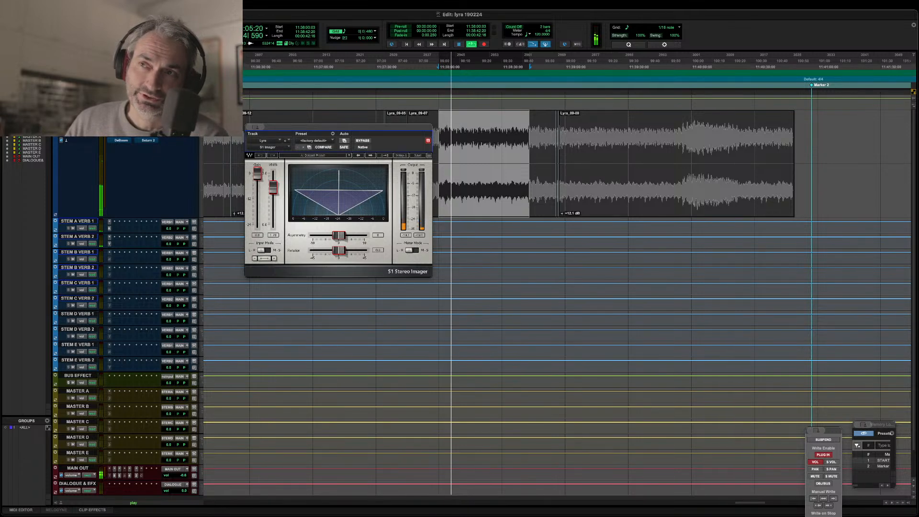
left_click(123, 139)
left_click(122, 139)
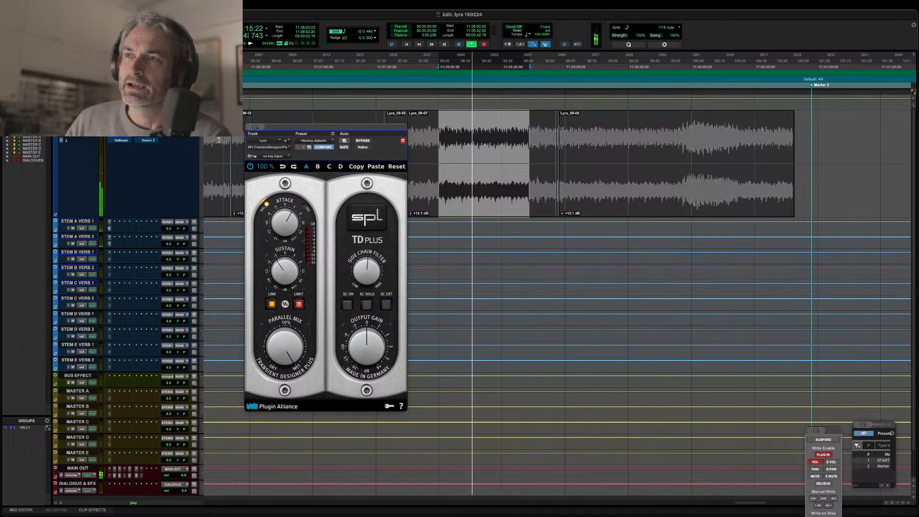
left_click_drag(287, 126, 402, 127)
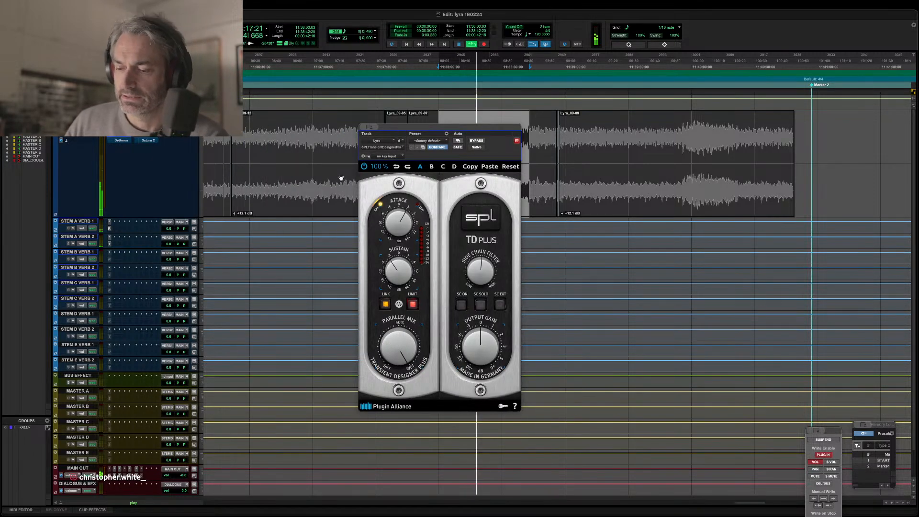
Move the Transient Designer Plus window clear of the clips and replay a passage selected within clip Lyra_09-12.
key("super+bracketleft")
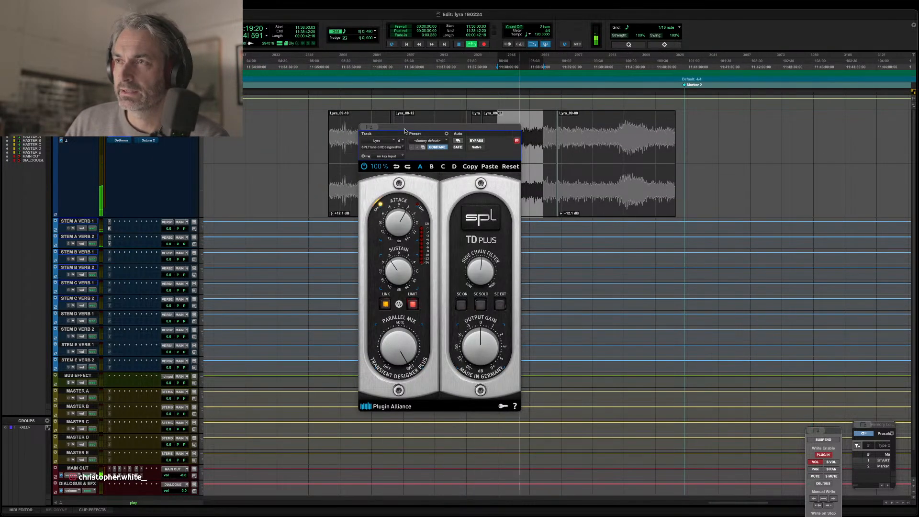
left_click_drag(378, 127, 470, 164)
left_click_drag(413, 122, 448, 125)
key("space")
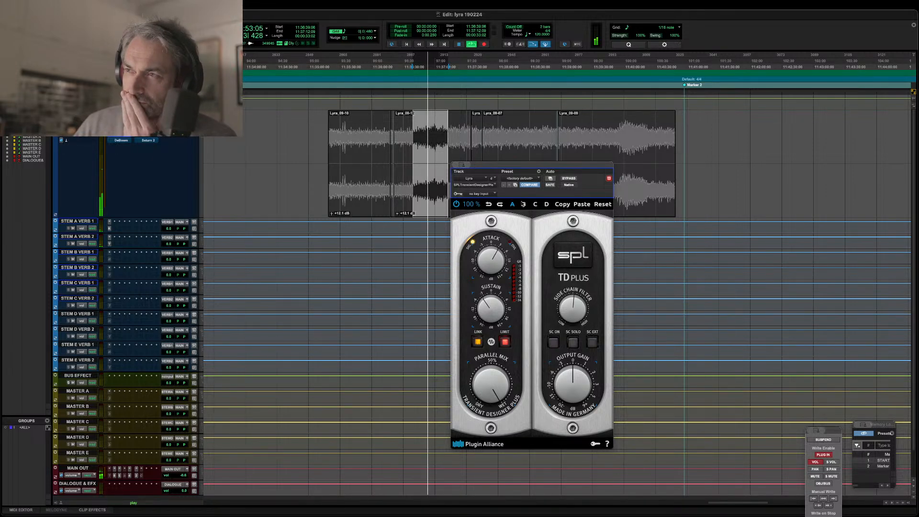
Compare the Lyra passage with Transient Designer Plus bypassed and active, and close the plug-in.
left_click(573, 180)
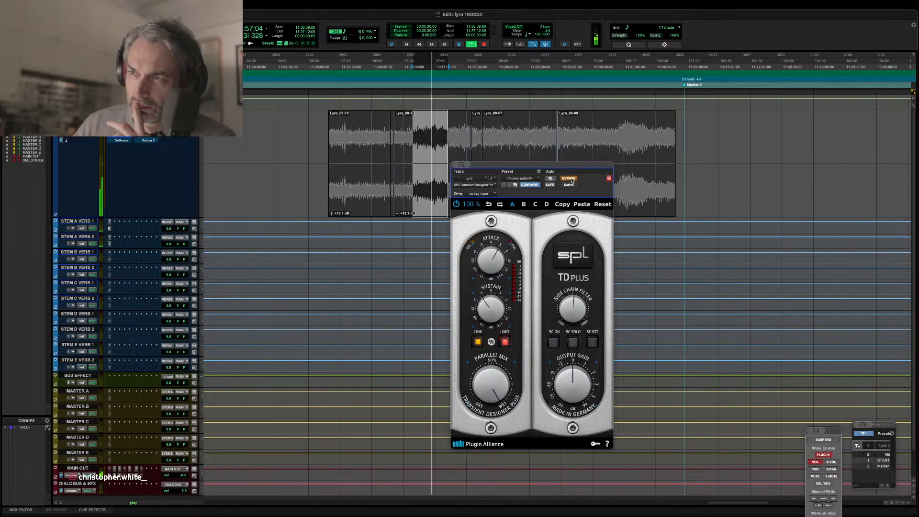
left_click(573, 180)
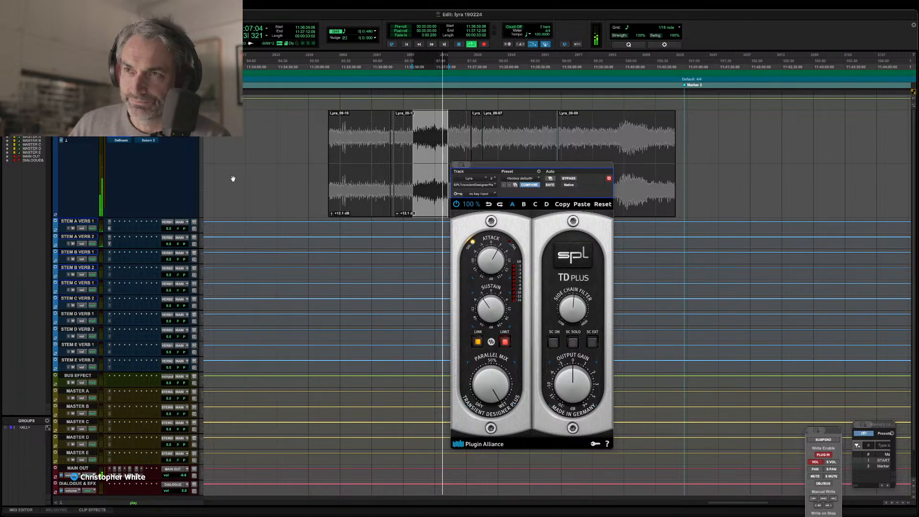
left_click(122, 143)
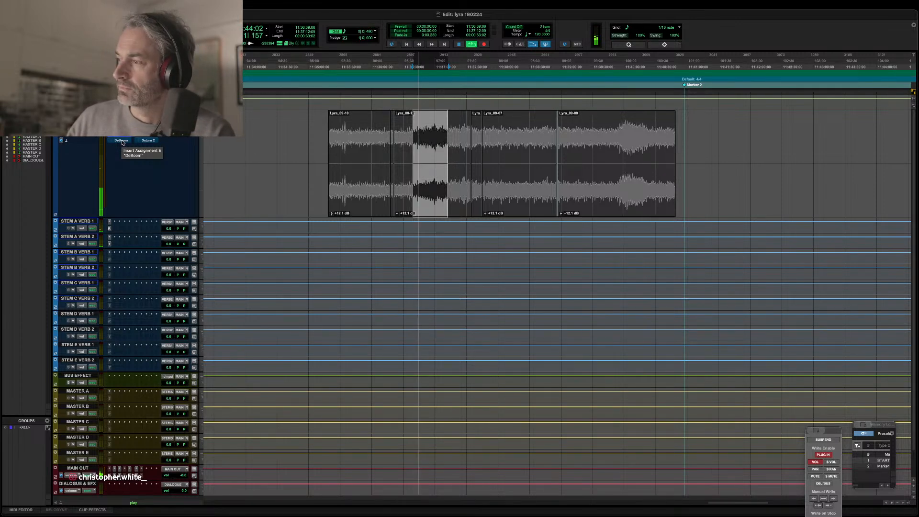
Open the DeBoom insert on the Lyra track, take it out of bypass, and set its amount to 18.
left_click(121, 141)
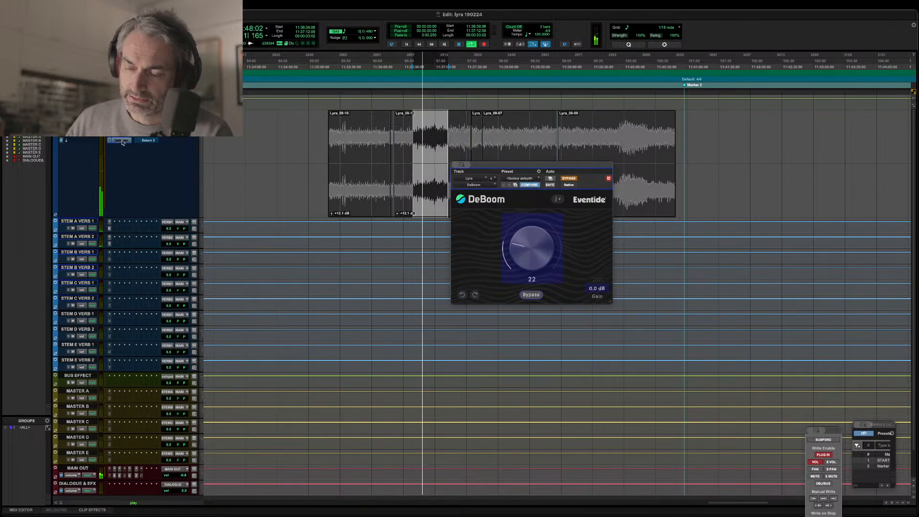
left_click(123, 142, "super")
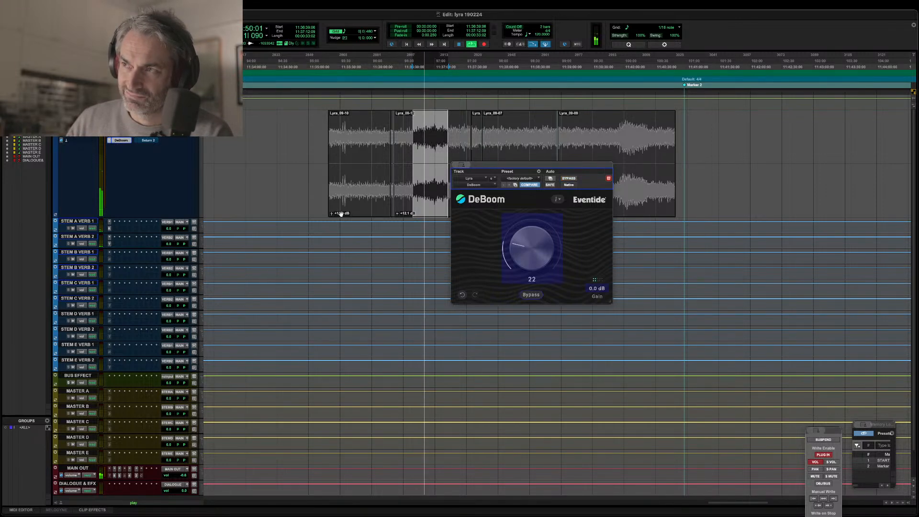
left_click_drag(527, 270, 517, 233)
left_click_drag(525, 186, 522, 249)
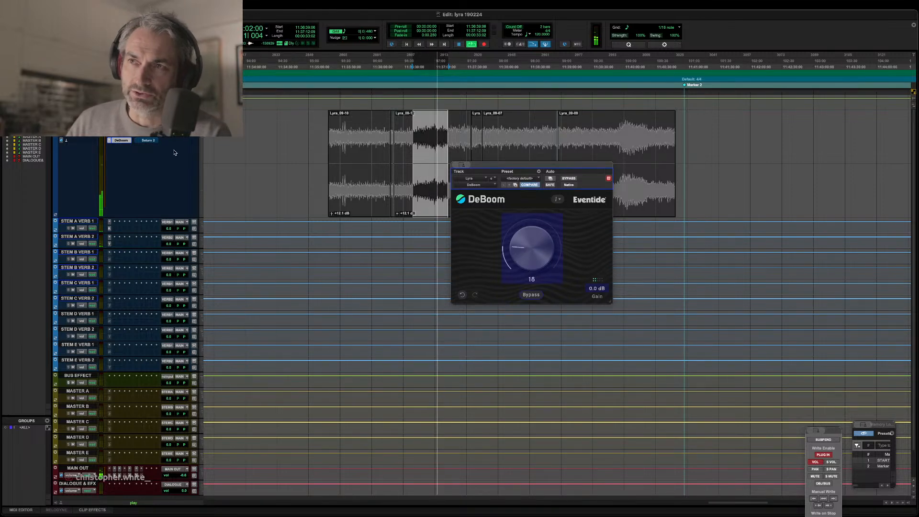
Open the Dangerous BAX EQ insert on the Lyra track, reposition its window, and compare it bypassed and active, leaving it active.
left_click(148, 114)
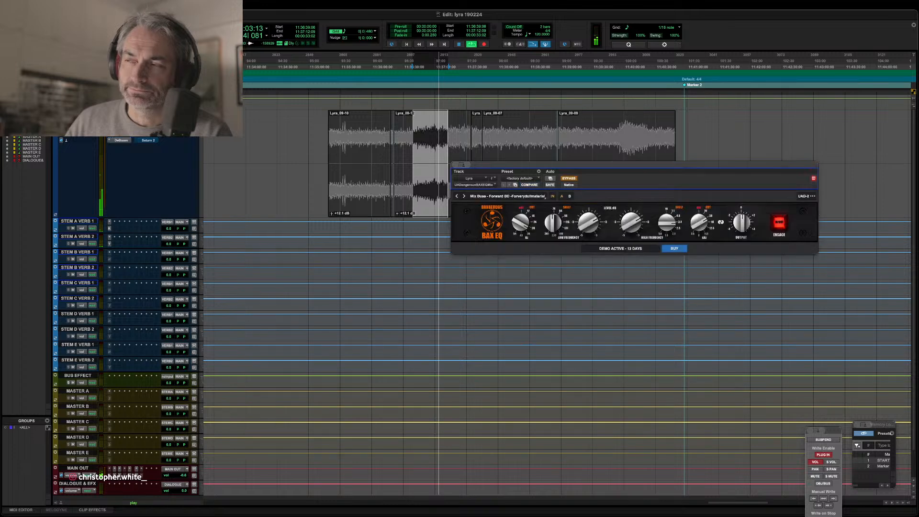
left_click_drag(570, 169, 405, 209)
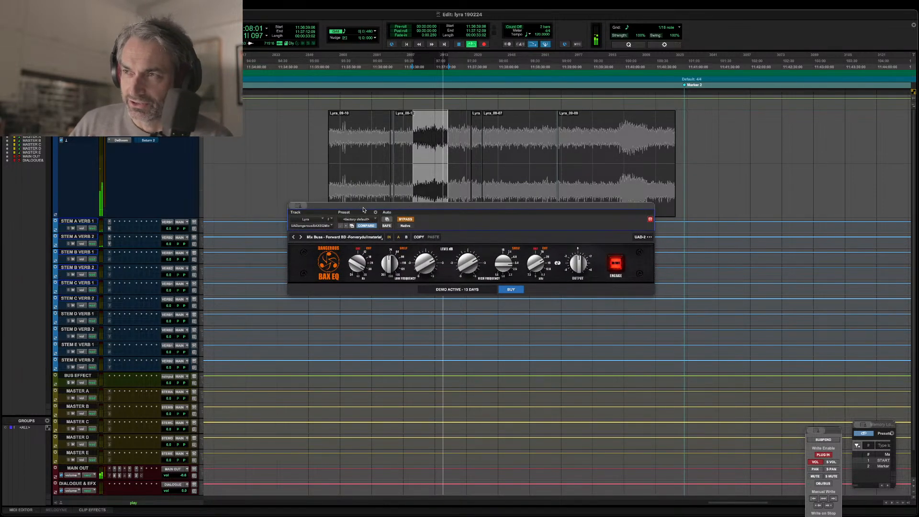
left_click(406, 220)
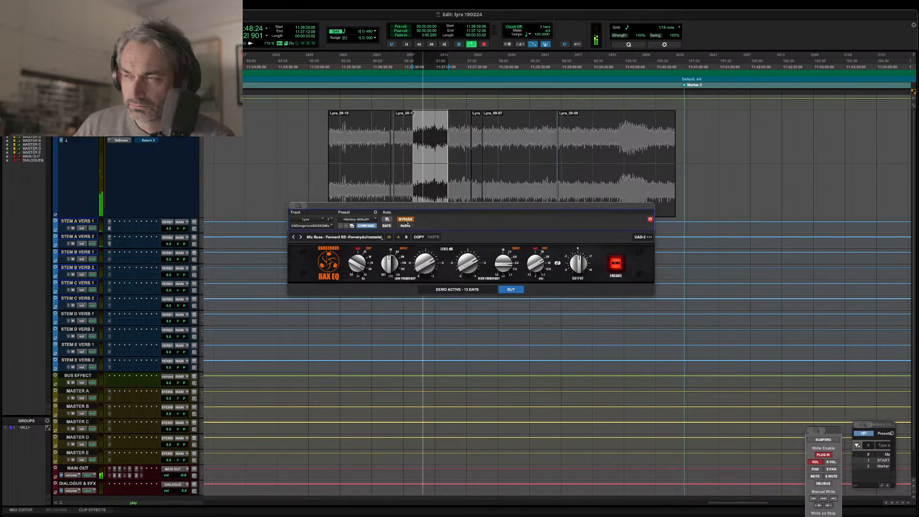
left_click(405, 219)
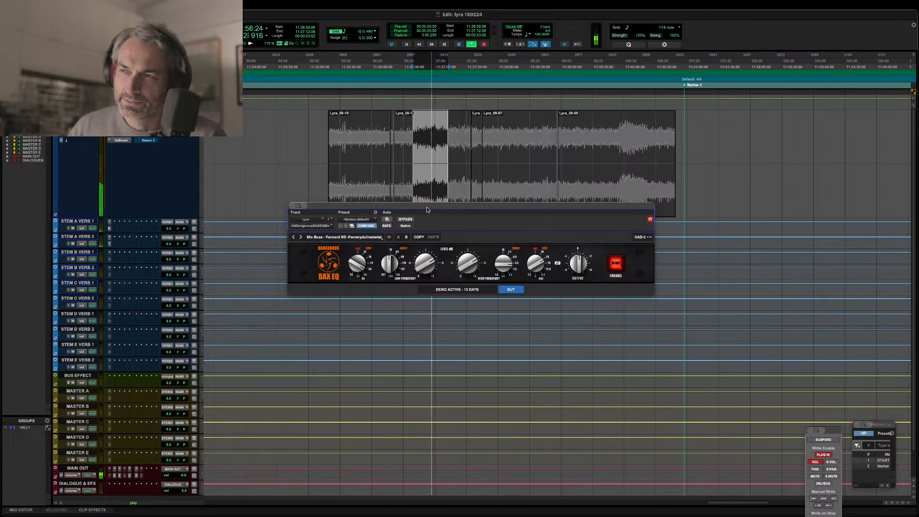
Select the passage containing the swell in the last Lyra clip and close the BAX EQ.
left_click(514, 135)
left_click_drag(501, 138, 637, 139)
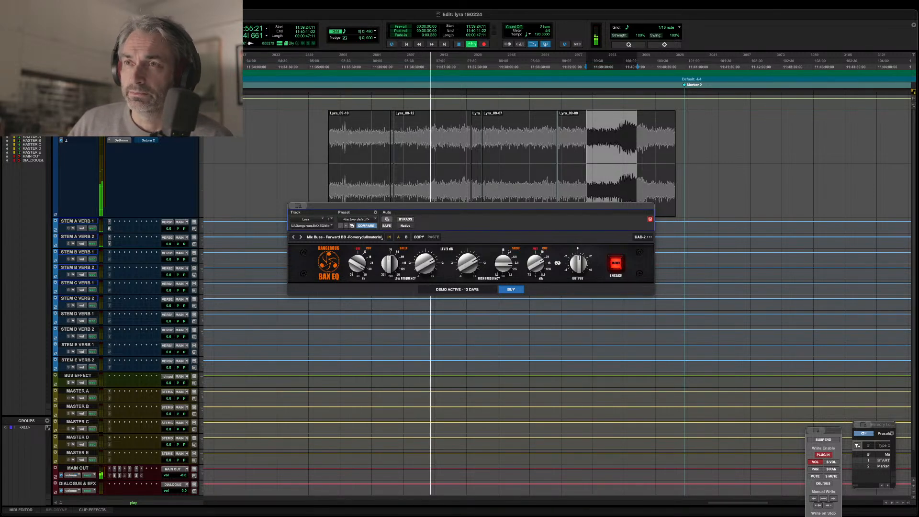
key("super+w")
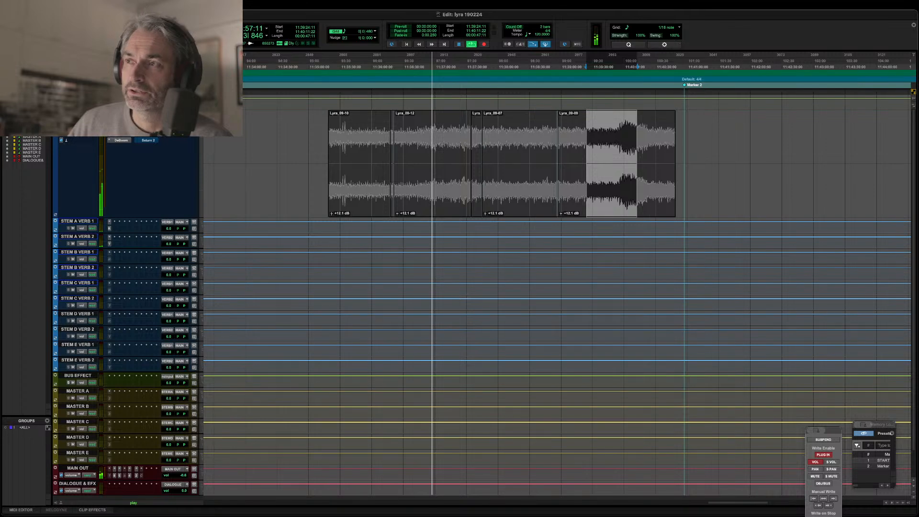
Open the Pultec EQP-1A insert on the Lyra track, take it out of bypass, and move its window below the clips.
left_click(120, 129)
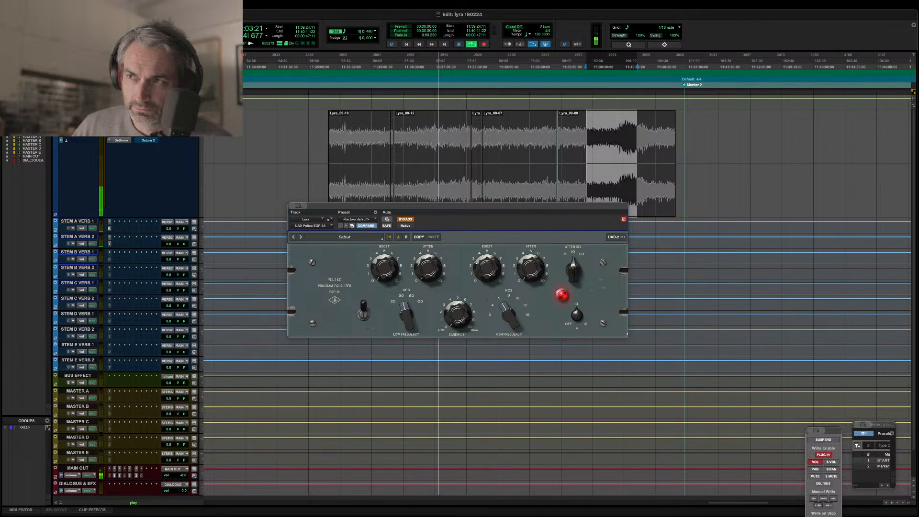
left_click(406, 219)
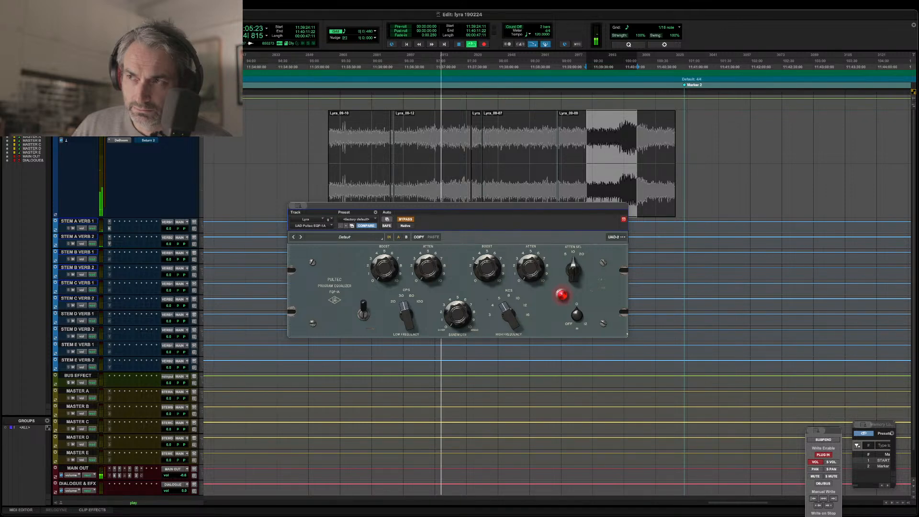
left_click(405, 220)
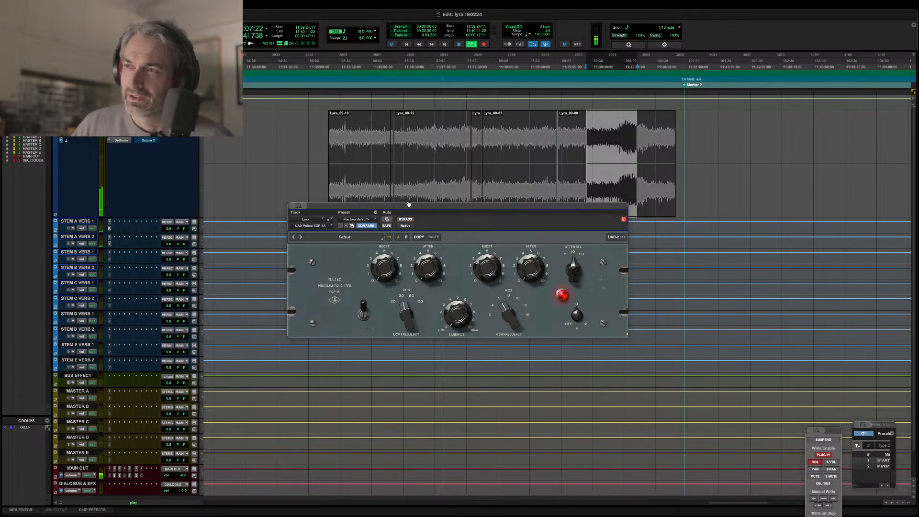
left_click_drag(416, 206, 315, 226)
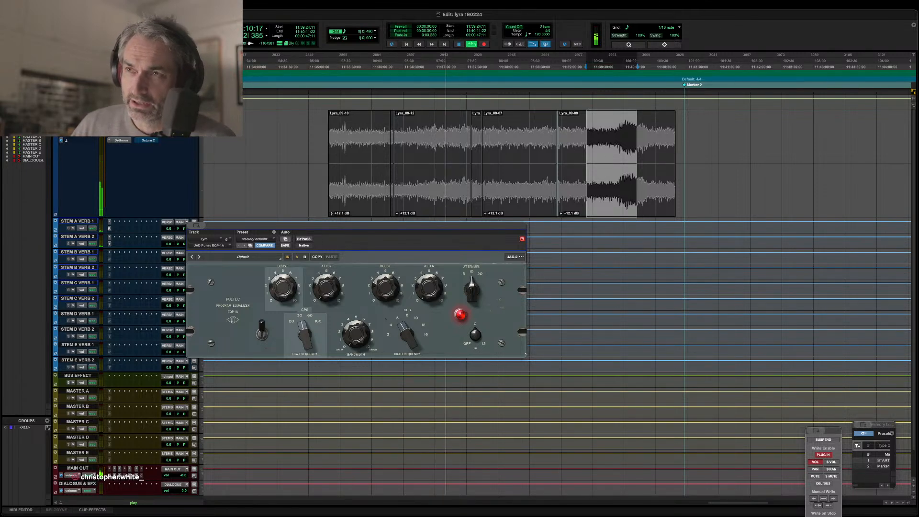
Go past the Moog Multimode Filter to ValhallaVintageVerb, take it out of bypass, and set its mix to 26.7% after trying 100%.
left_click(144, 140)
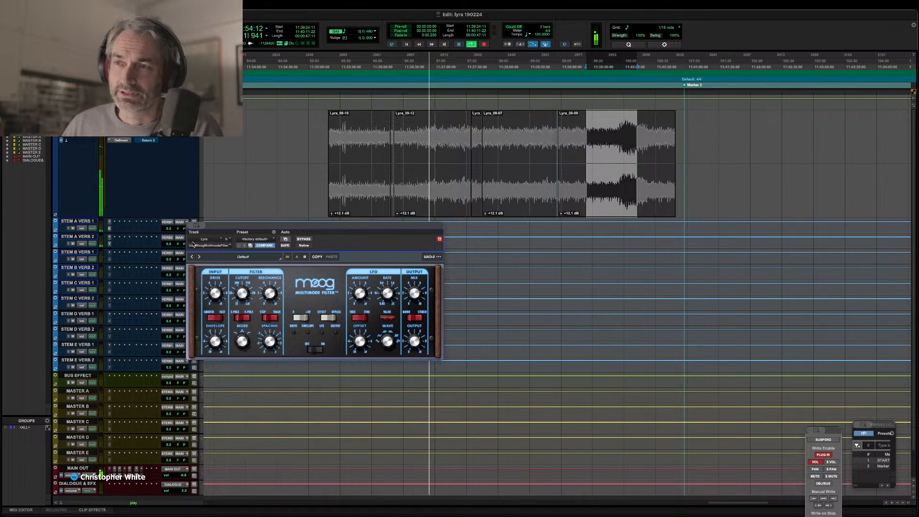
left_click(150, 138)
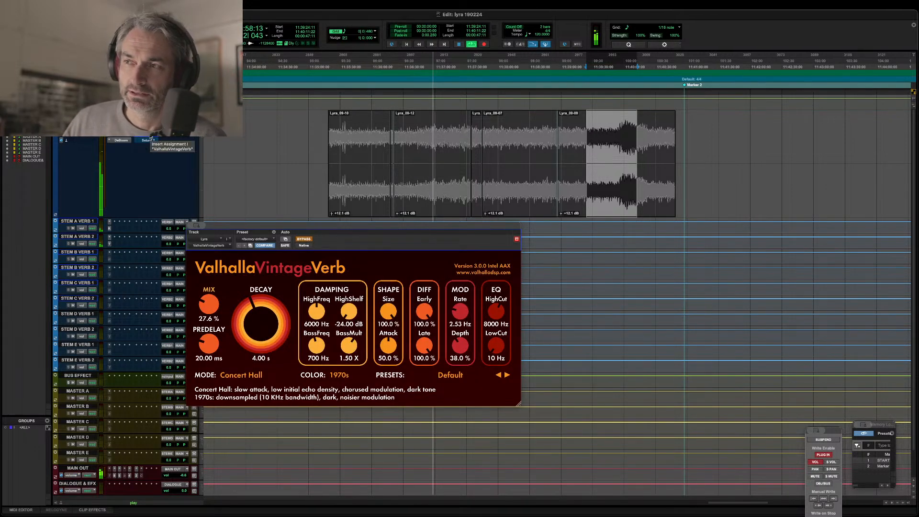
left_click(151, 139, "super")
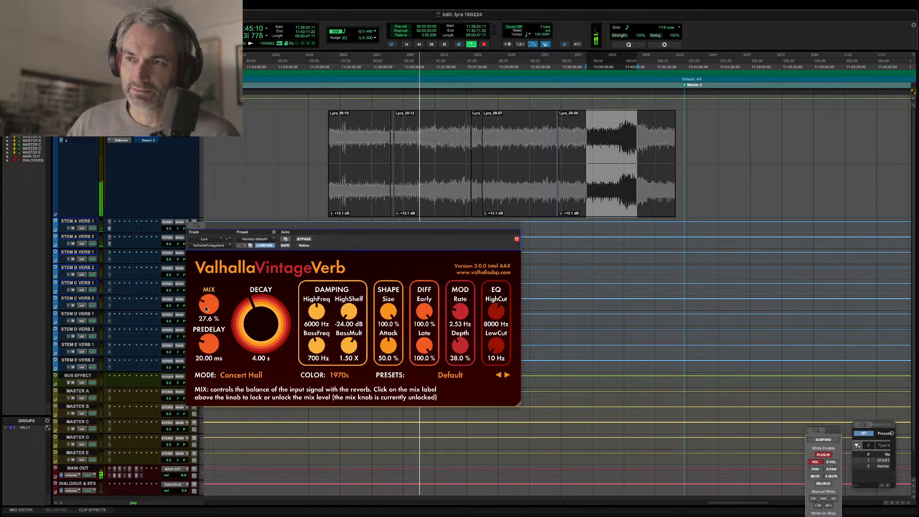
left_click_drag(208, 304, 204, 239)
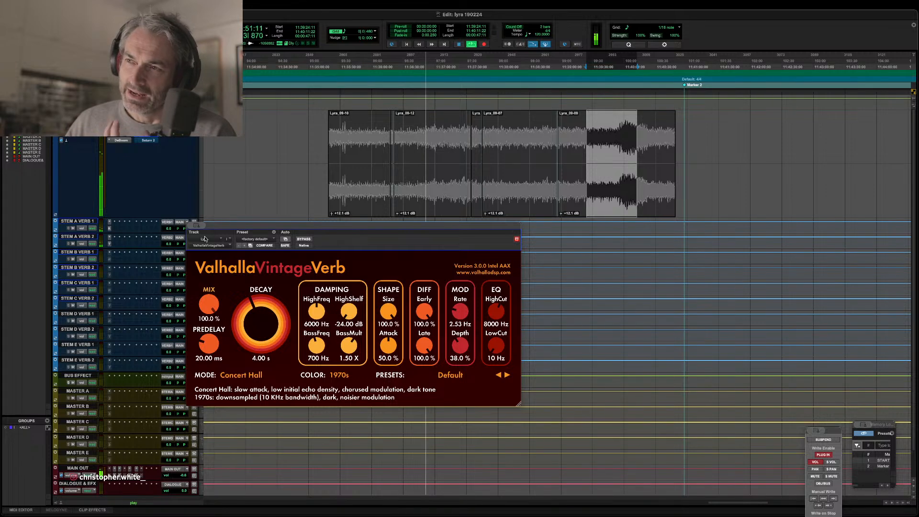
left_click_drag(205, 240, 211, 310)
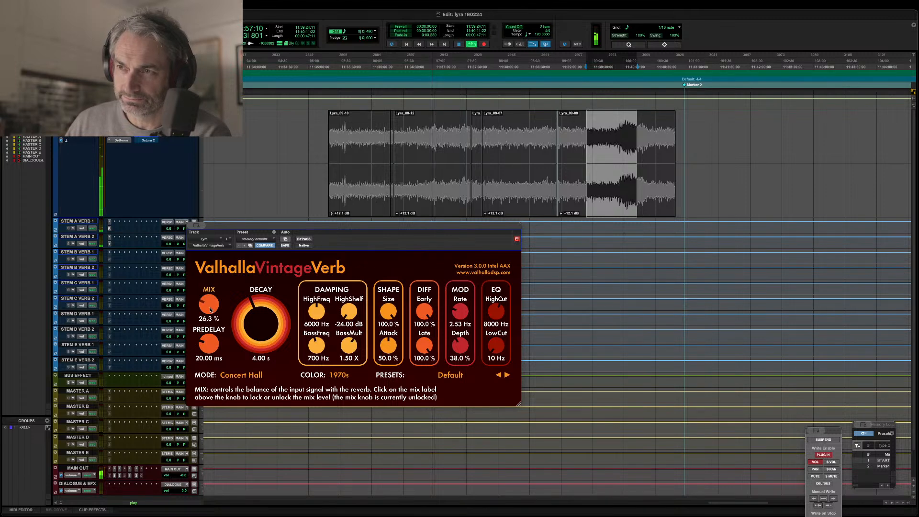
Open the FabFilter Saturn 2 insert, take it out of bypass, replay the selected swell, and adjust the band's mix.
left_click(148, 141)
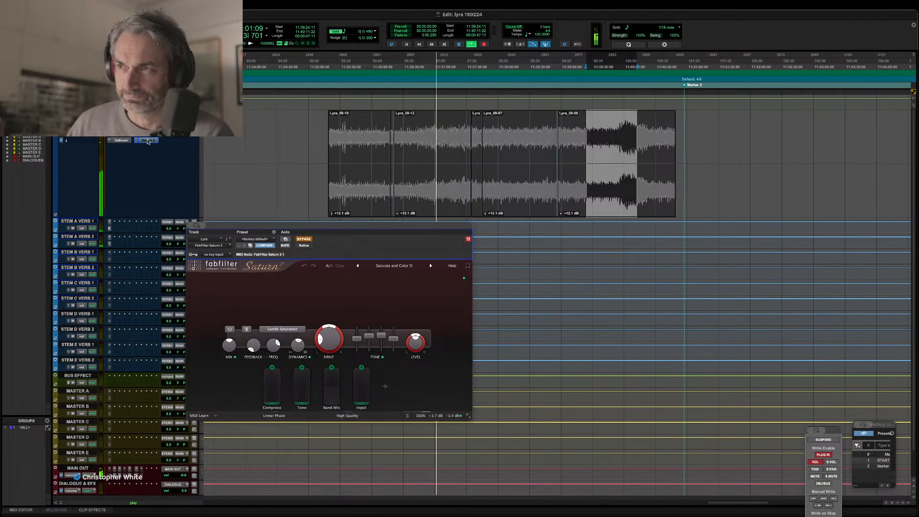
left_click(148, 140, "super")
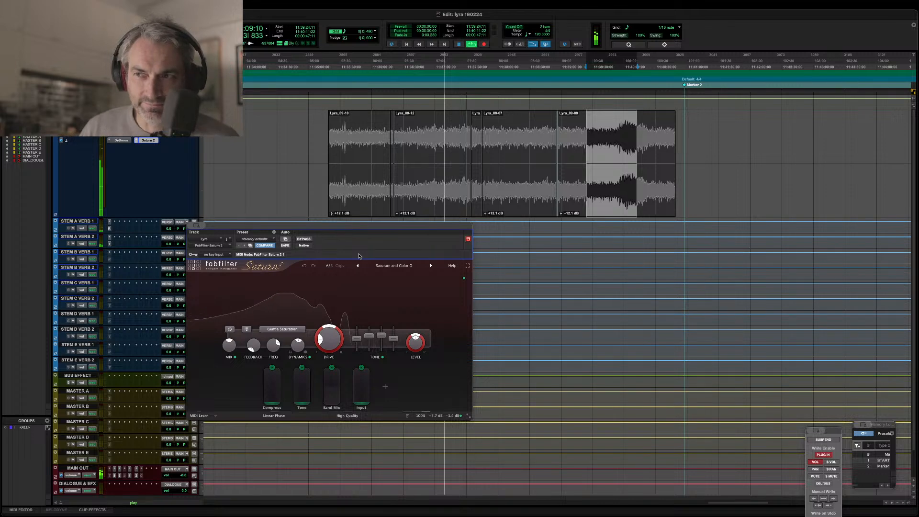
mouse_move(230, 346)
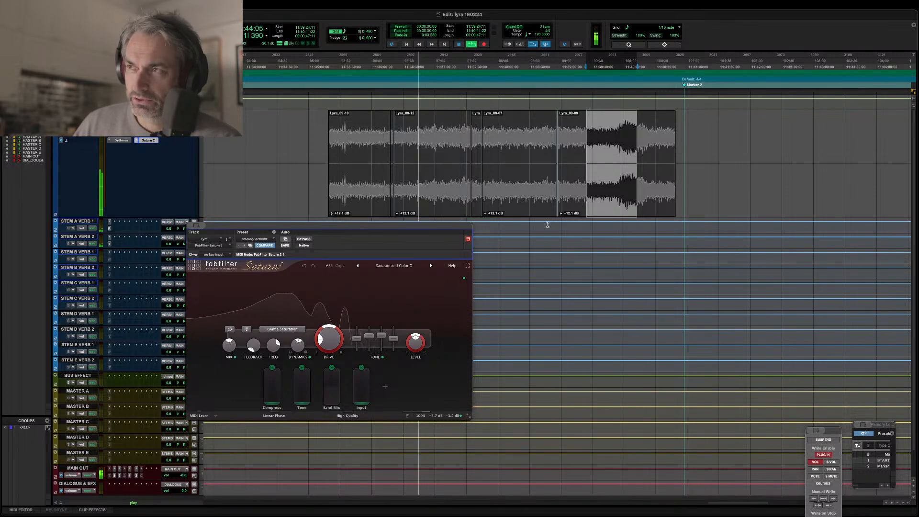
left_click(586, 173)
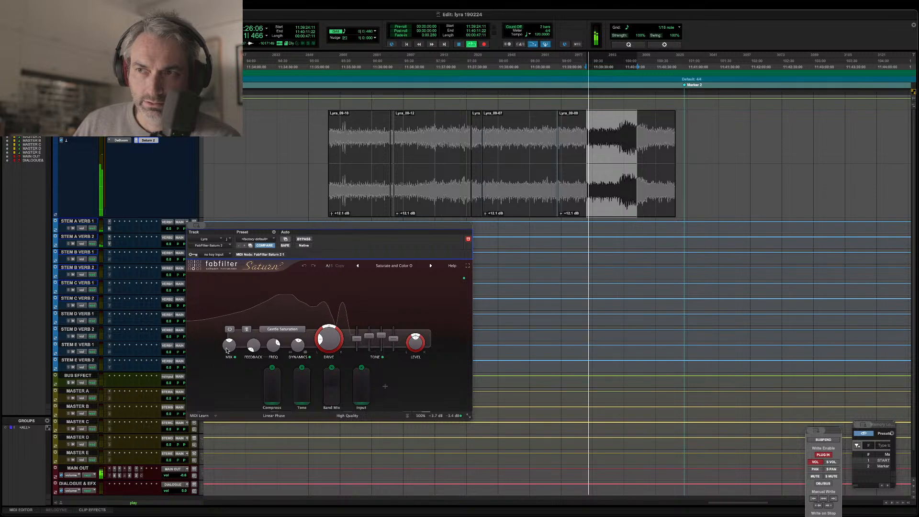
mouse_move(227, 351)
left_mouse_down()
mouse_move(229, 382)
mouse_move(229, 341)
left_mouse_up()
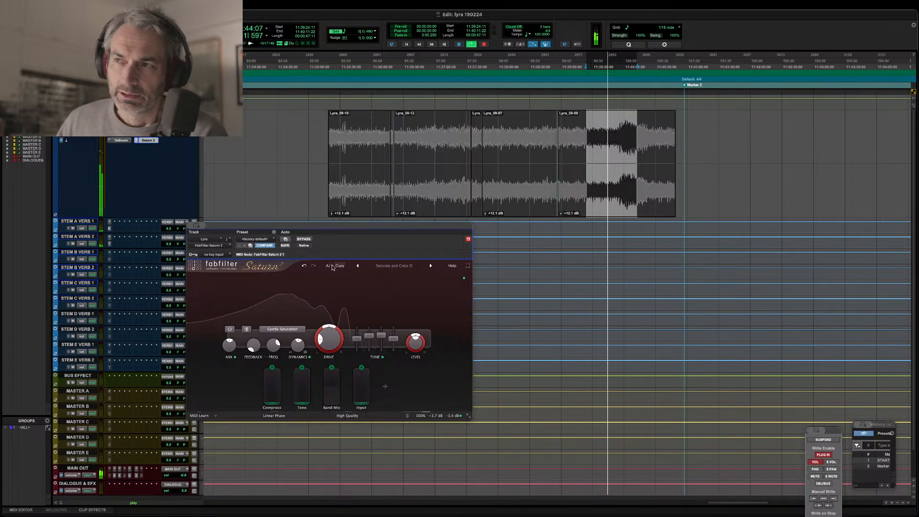
Compare the swell with Saturn 2 bypassed and active, and close the plug-in.
left_click(304, 240)
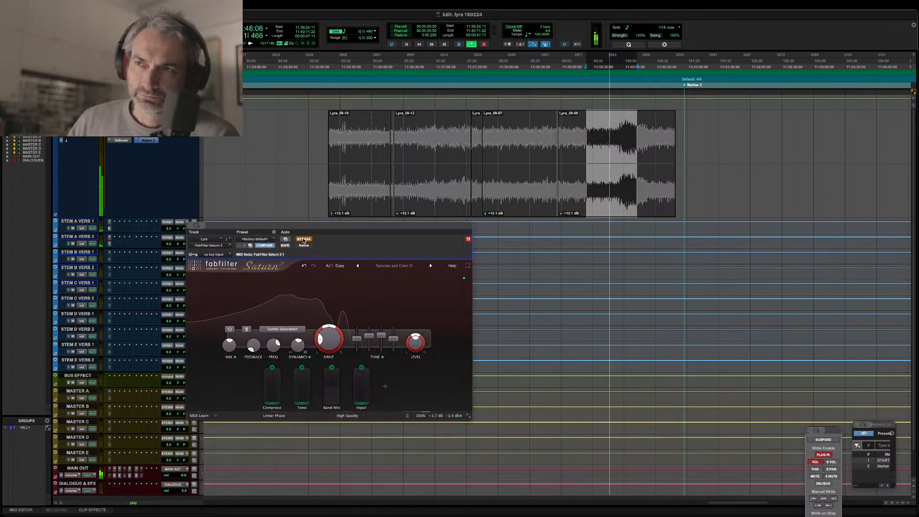
left_click(304, 240)
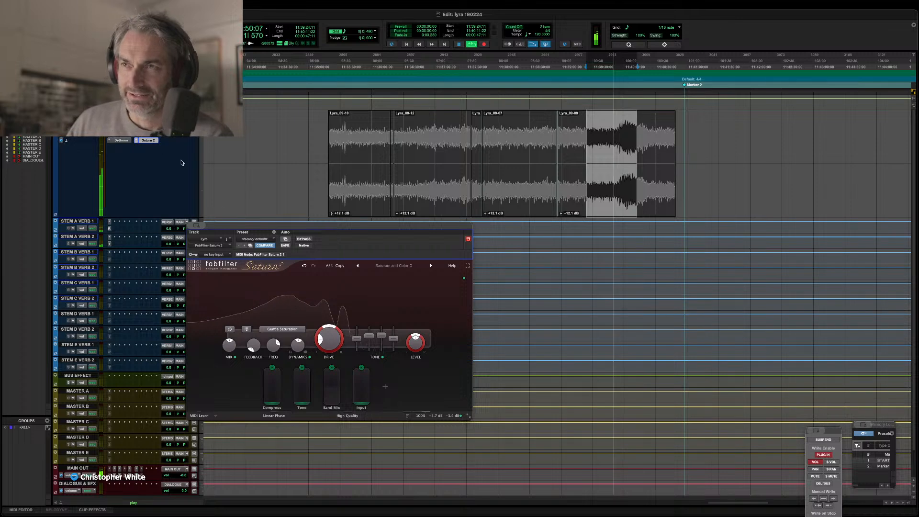
left_click(147, 140)
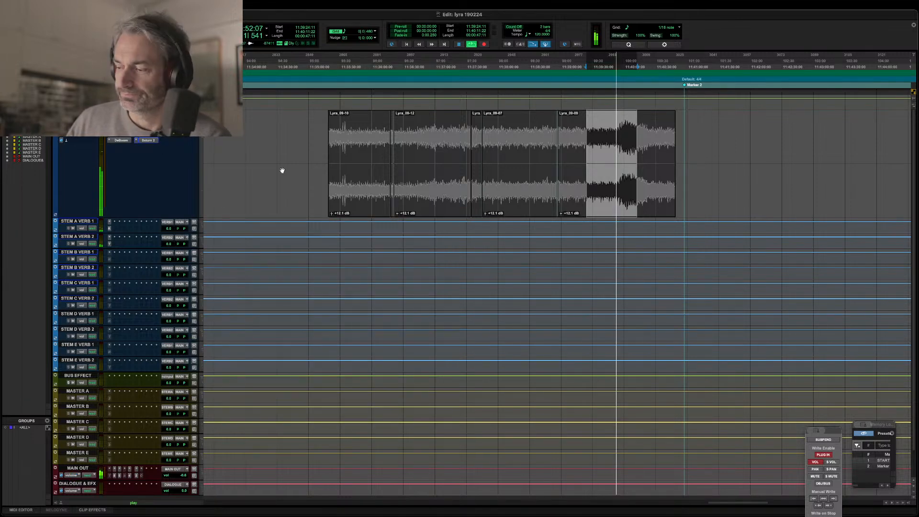
Switch to the Mix window, make The God Particle insert on MAIN OUT active, and start playback.
key("super+equal")
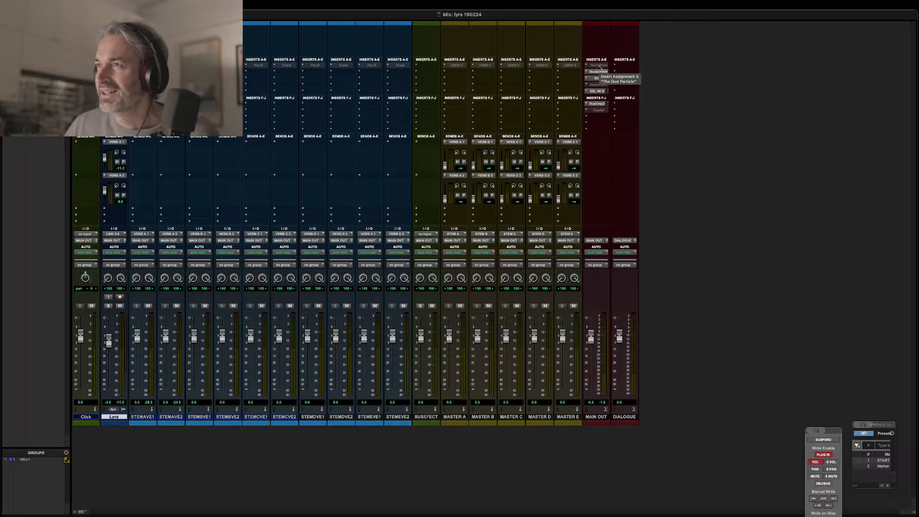
right_click(599, 67)
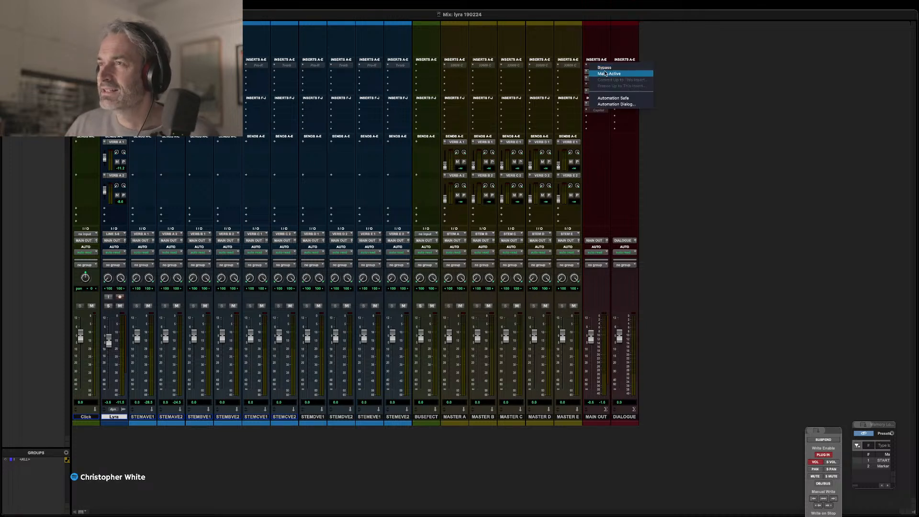
left_click(606, 74)
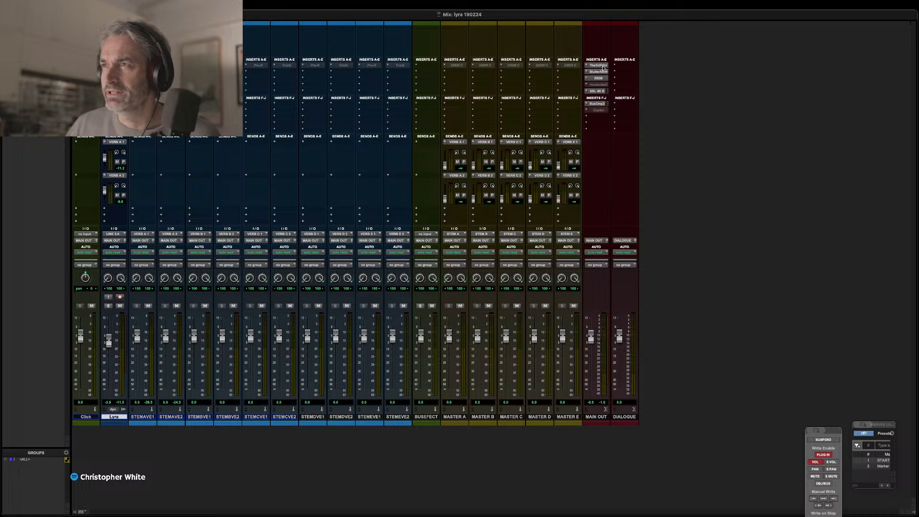
key("space")
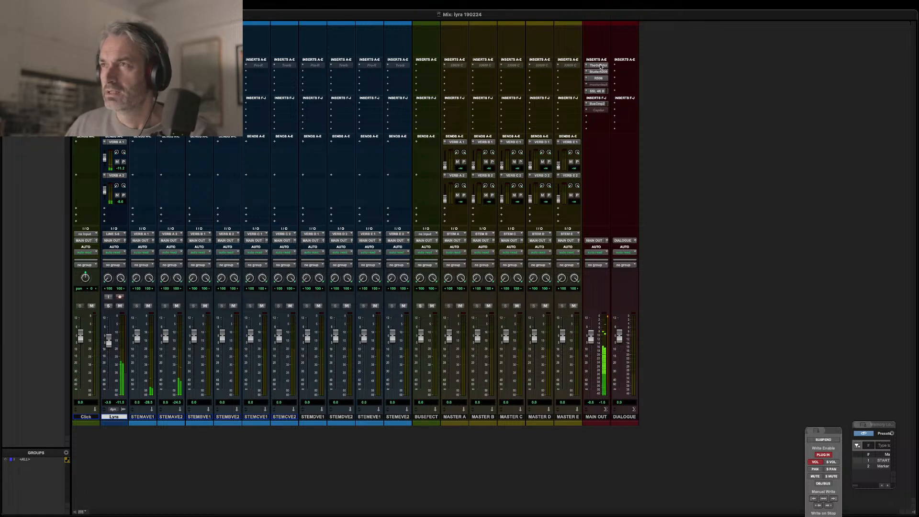
Open The God Particle on MAIN OUT, dismiss the CPU power error, and make the insert inactive.
left_click(599, 66)
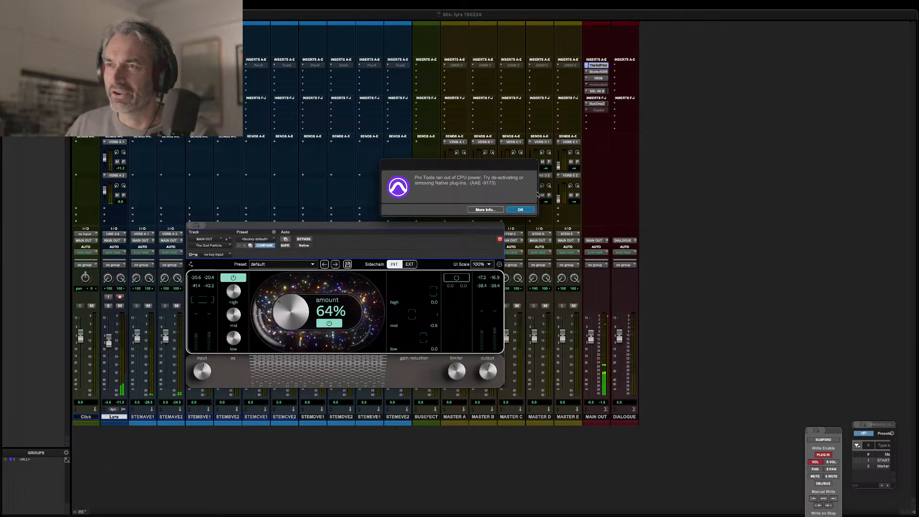
left_click(527, 209)
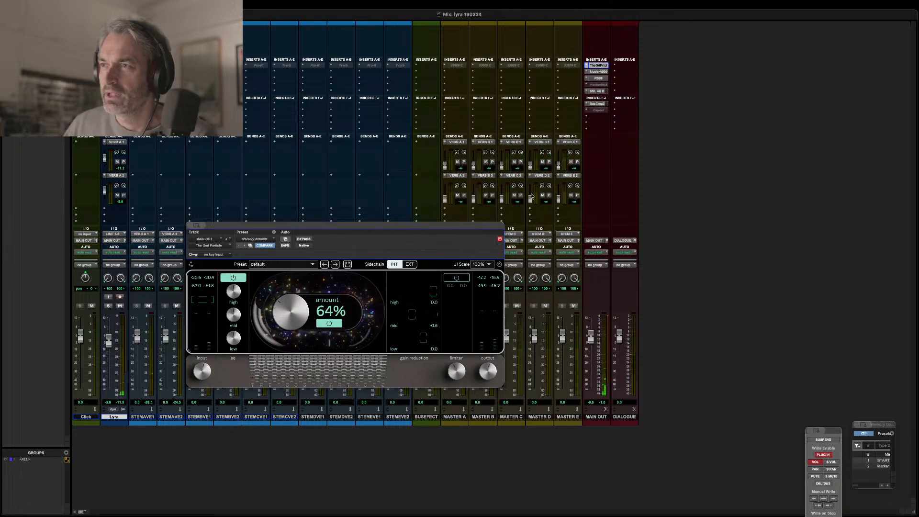
left_click(600, 66)
right_click(601, 67)
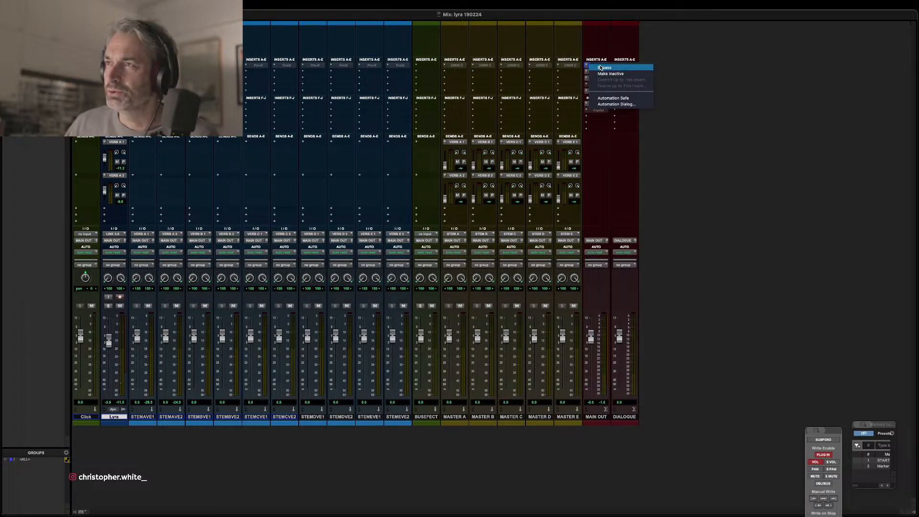
left_click(599, 74)
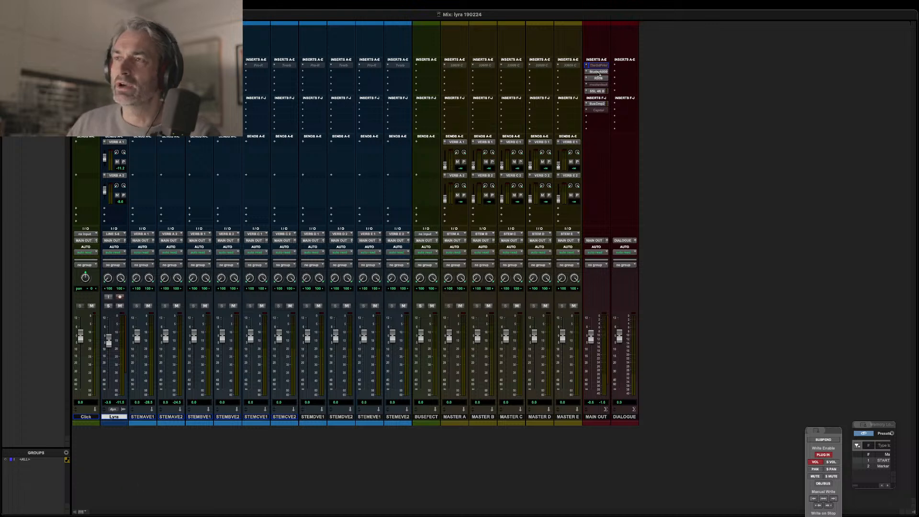
Restart playback and examine the Studer A800 tape plug-in on MAIN OUT, closing it when done.
key("space")
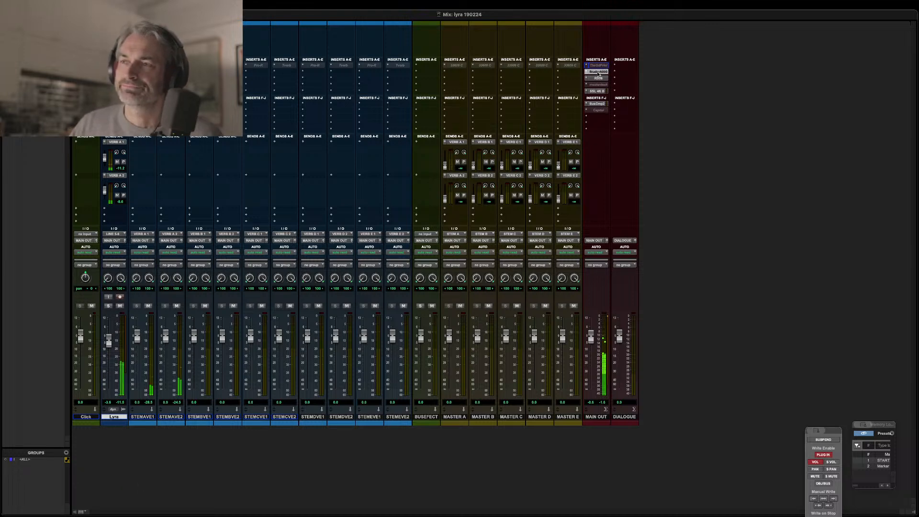
left_click(598, 72)
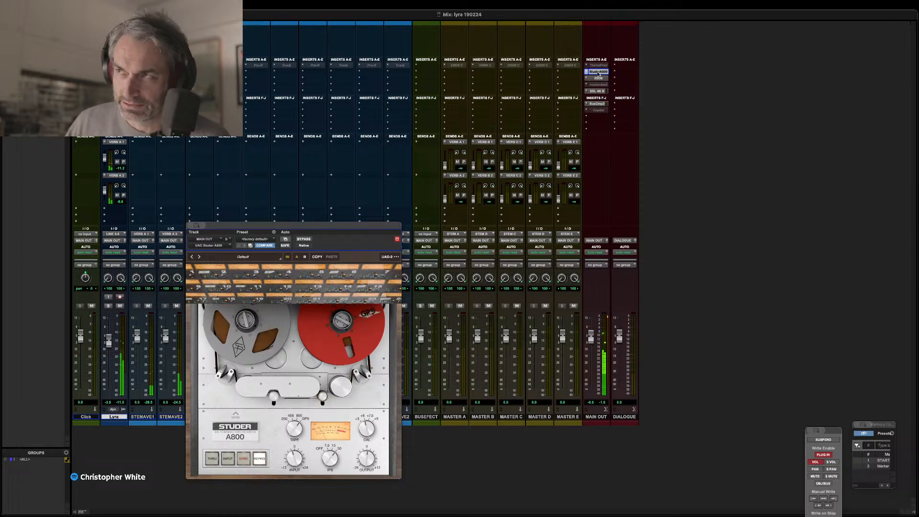
left_click(598, 72, "super")
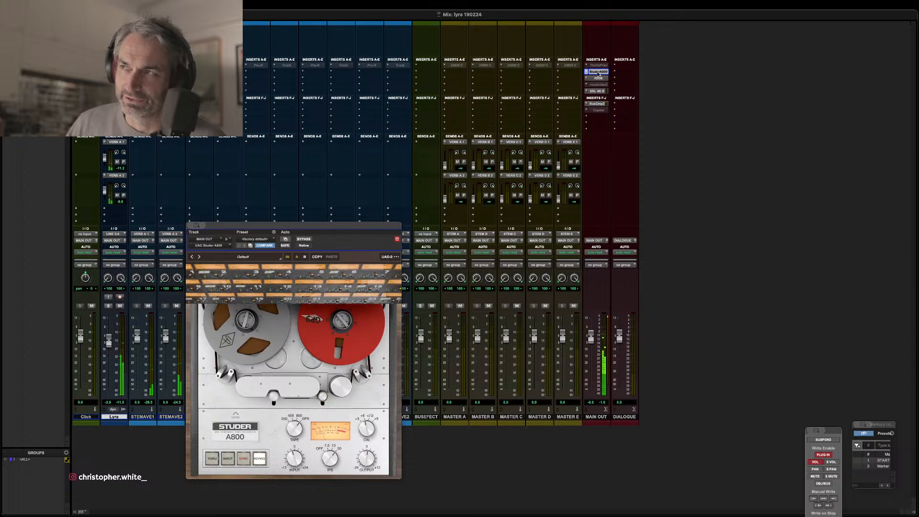
left_click(598, 72)
Open the RS56 tone control on MAIN OUT, compare playback with it bypassed and active, and close it.
left_click(598, 79)
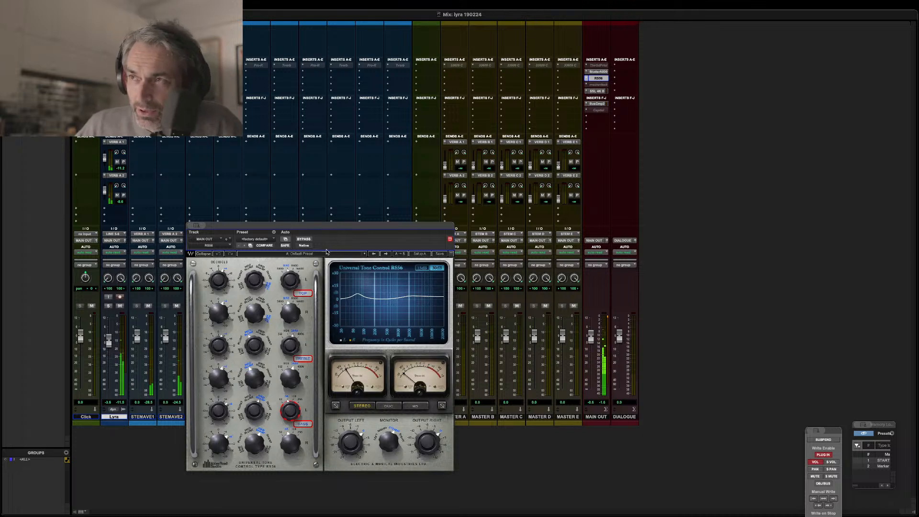
left_click(304, 239)
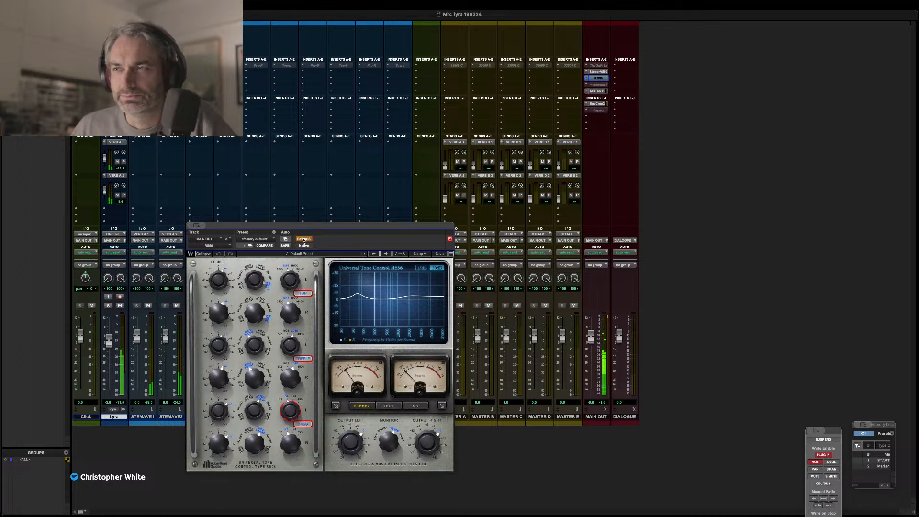
left_click(303, 239)
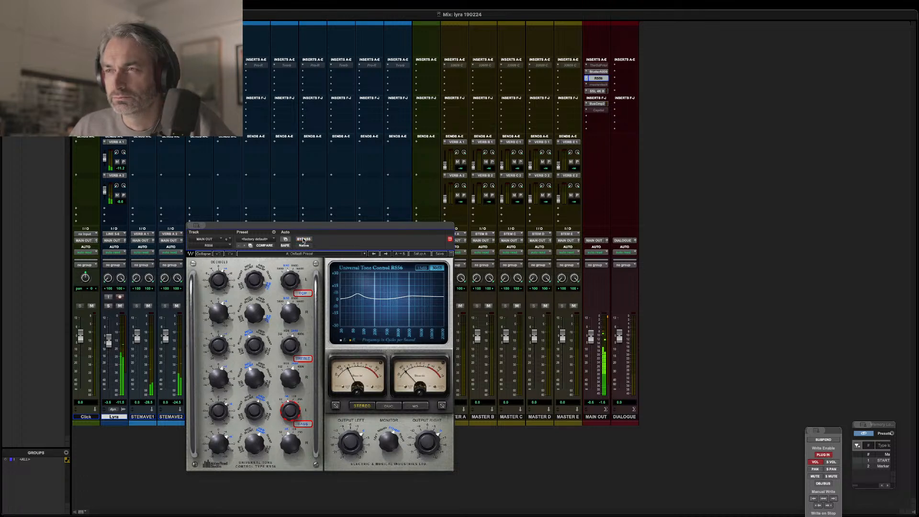
left_click(304, 239)
left_click(304, 239)
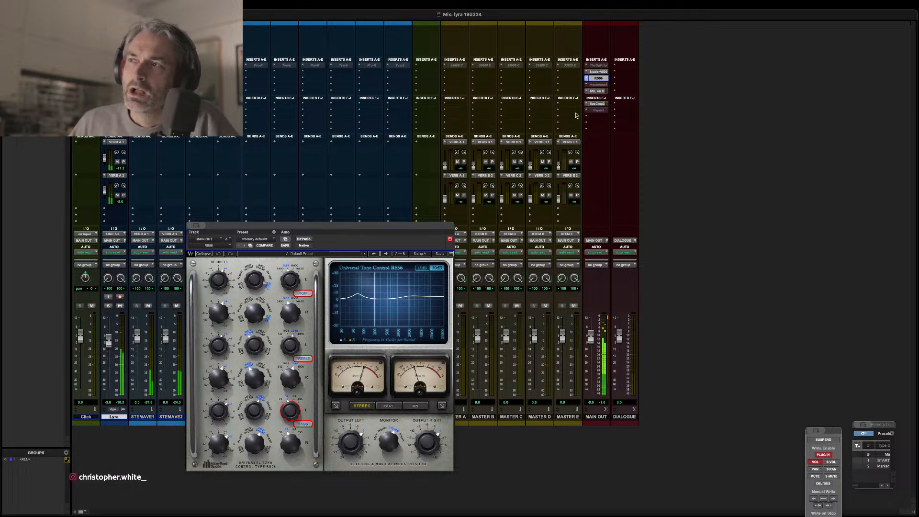
left_click(599, 78)
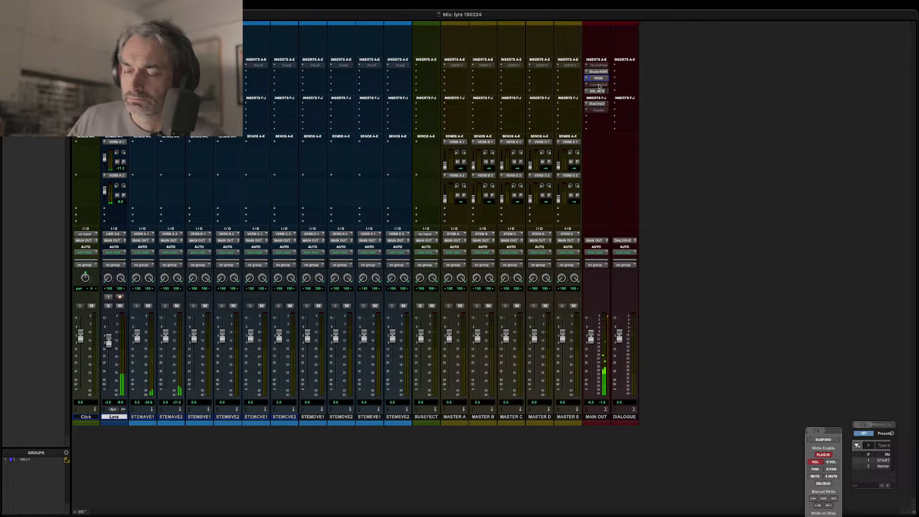
Make the bx_masterdesk insert on MAIN OUT active, open it, and restart playback.
right_click(600, 85)
left_click(606, 93)
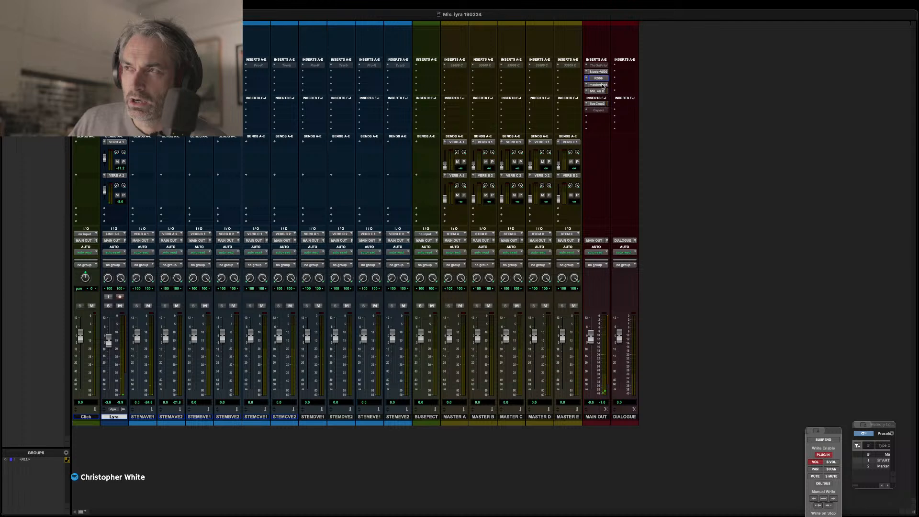
left_click(600, 85)
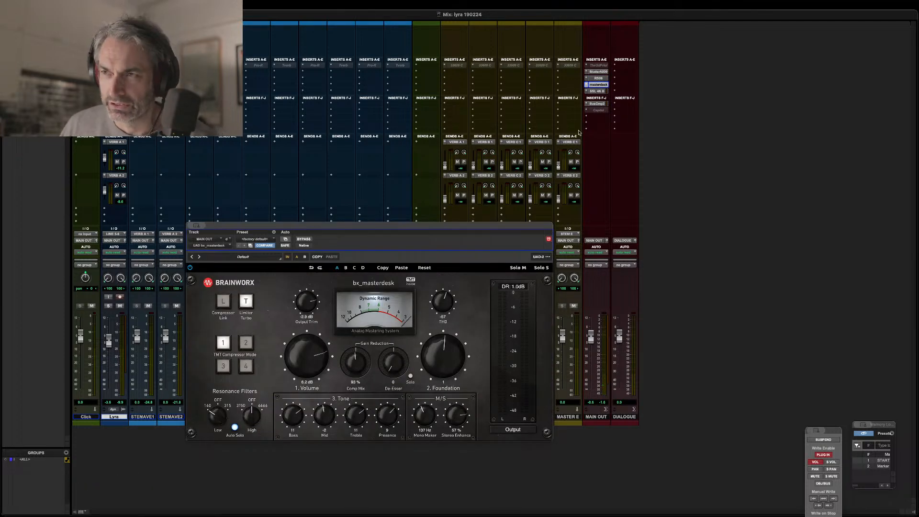
key("space")
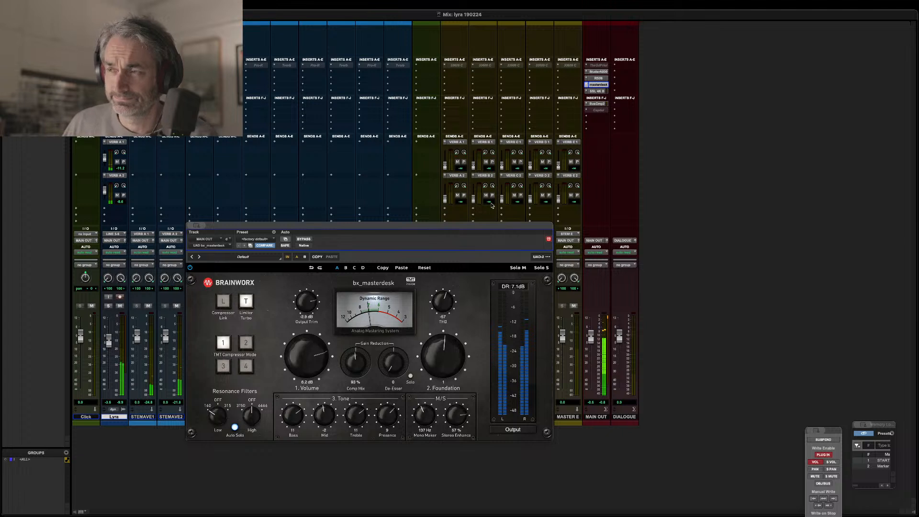
Compare playback with bx_masterdesk bypassed and active, and check its low resonance filter.
left_click(306, 240)
left_click(305, 240)
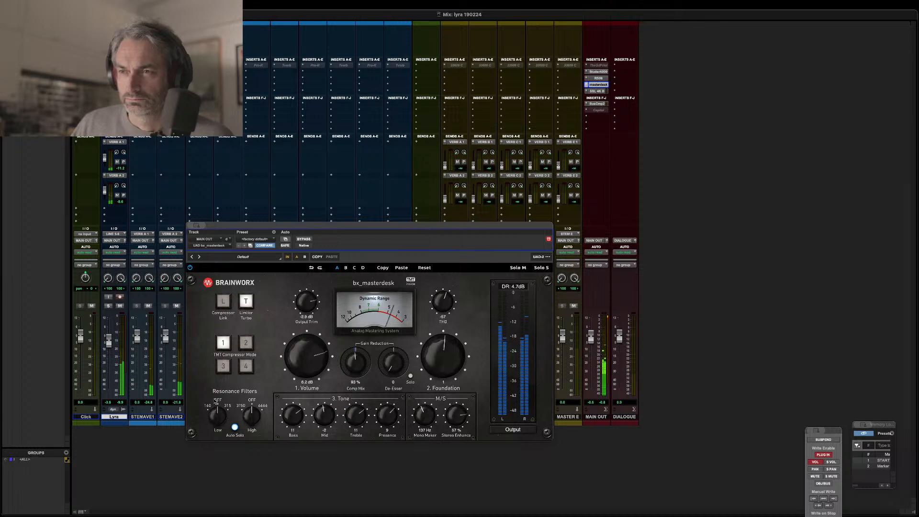
left_click_drag(218, 415, 225, 429)
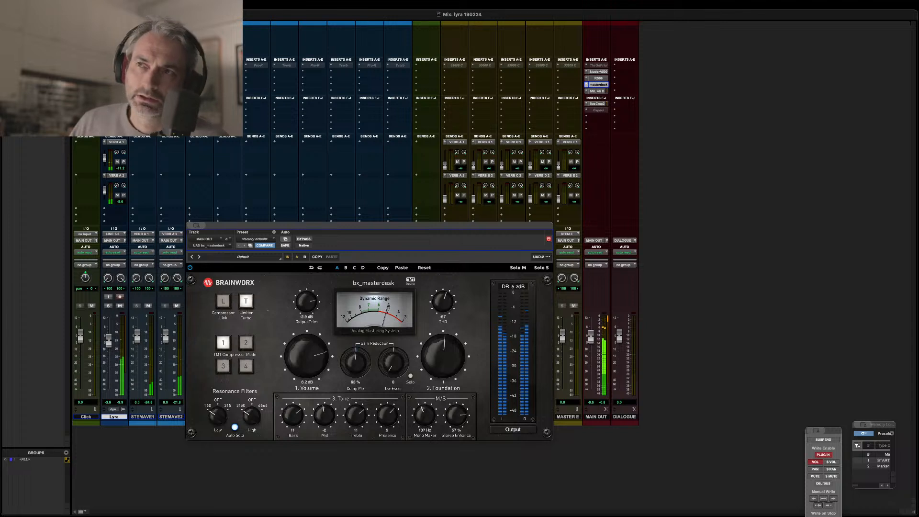
Open FabFilter Pro-Q 3 on the Lyra track and watch its EQ curve and analyzer during playback, stopping at the end.
left_click(117, 65)
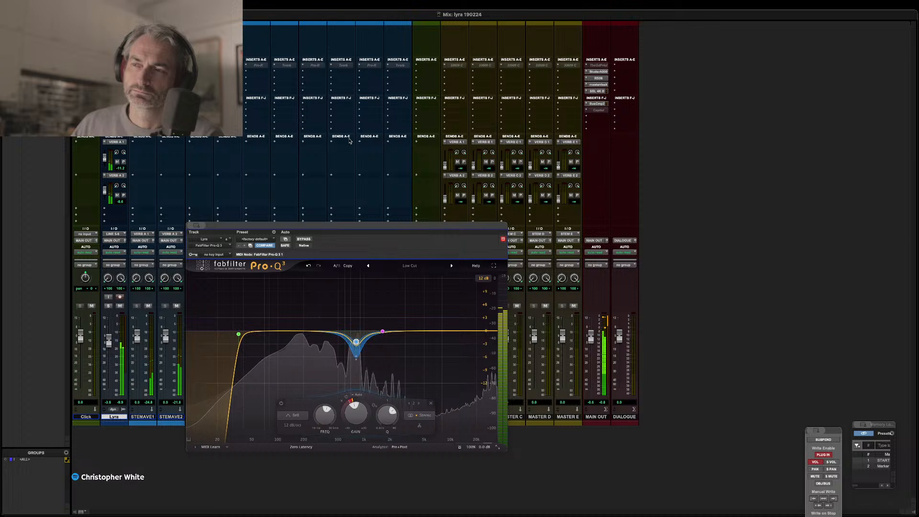
key("space")
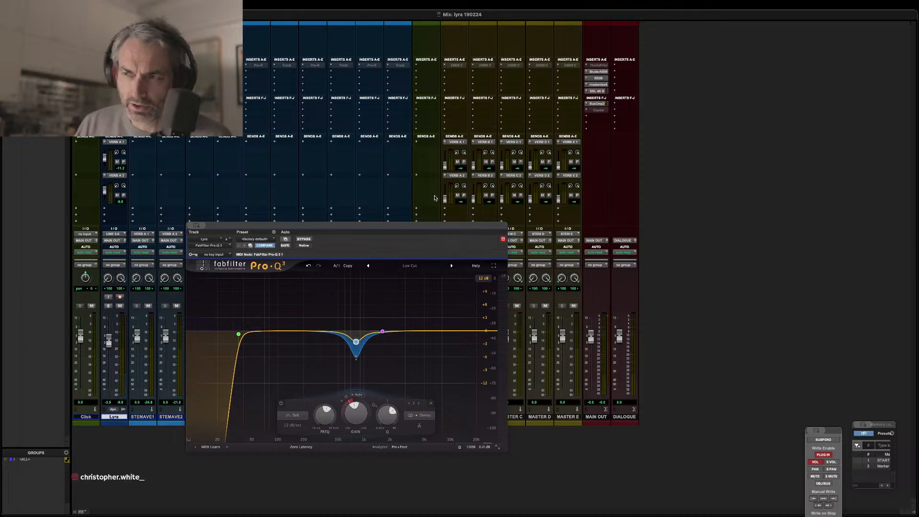
key("space")
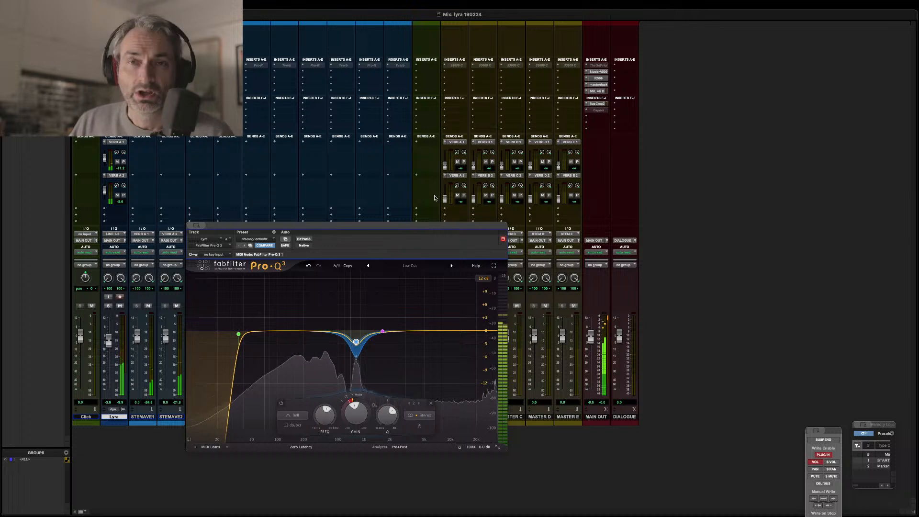
key("space")
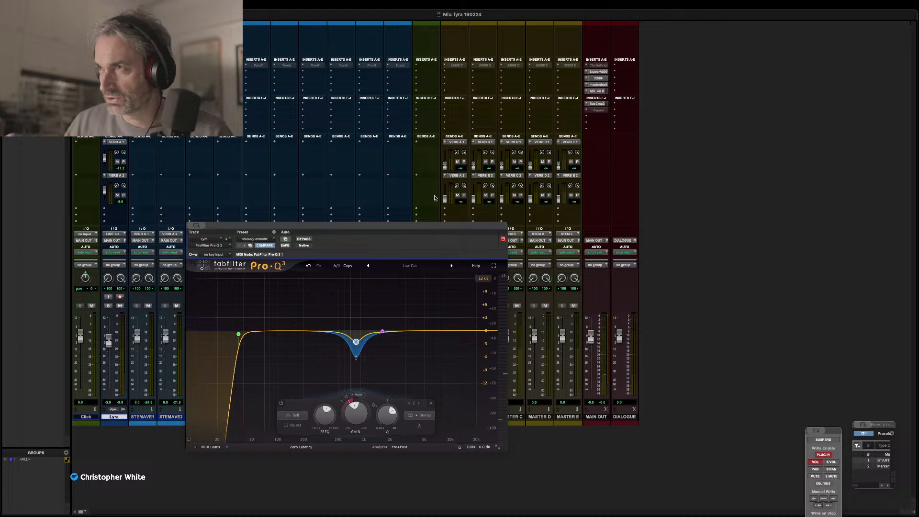
Open the SSL 4K B channel strip on MAIN OUT, start playback, and compare it bypassed and active twice.
left_click(598, 92)
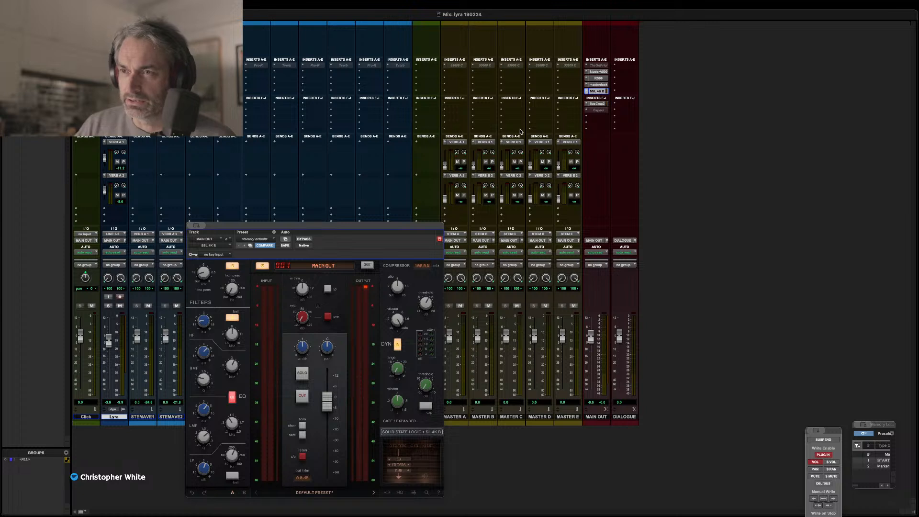
key("space")
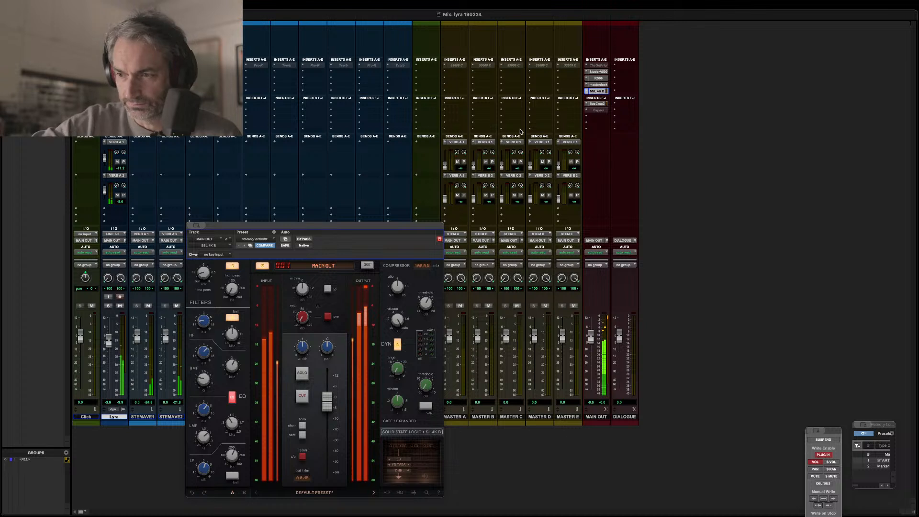
key("ctrl+super+b")
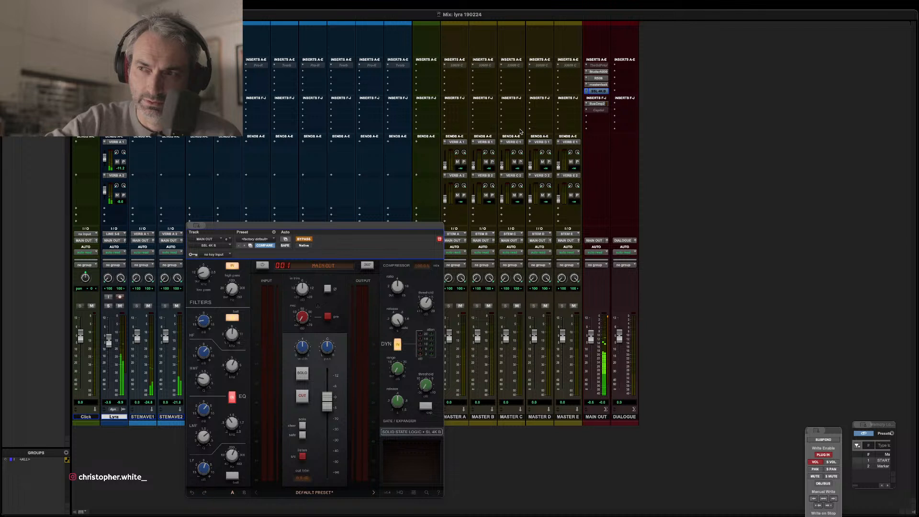
key("ctrl+super+b")
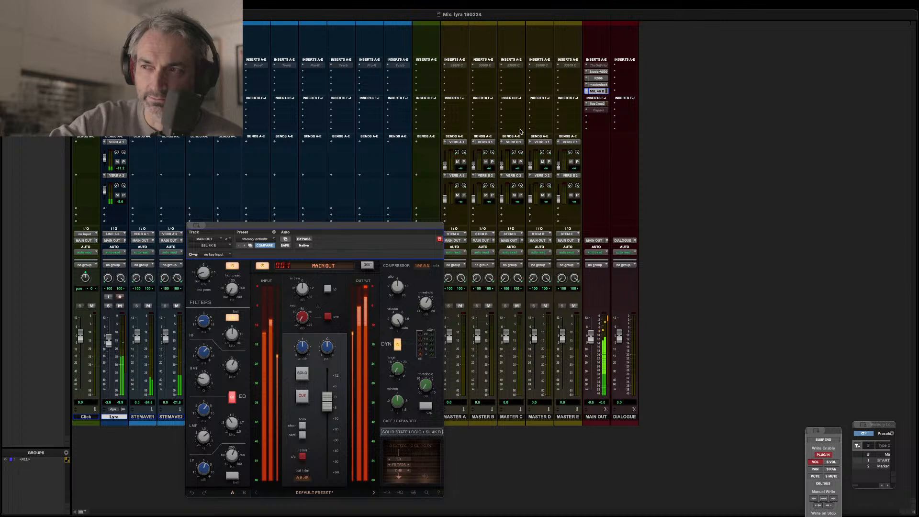
key("ctrl+super+b")
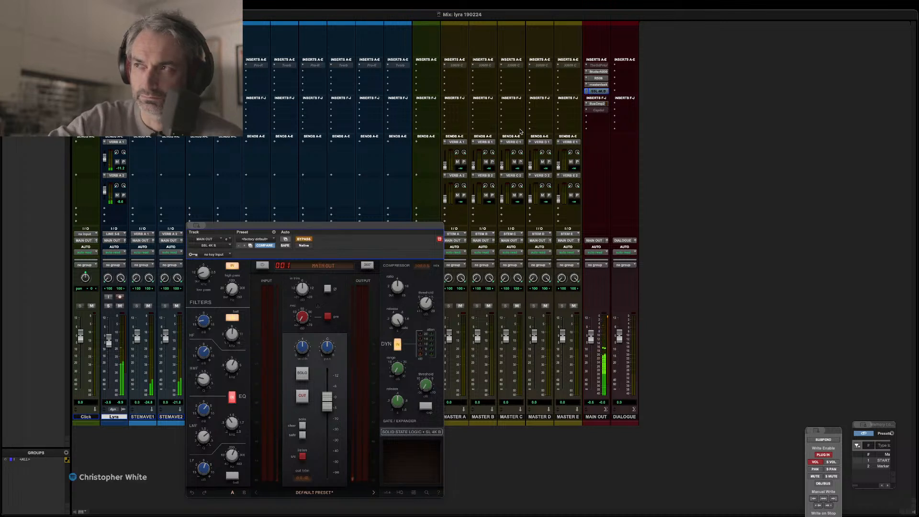
key("ctrl+super+b")
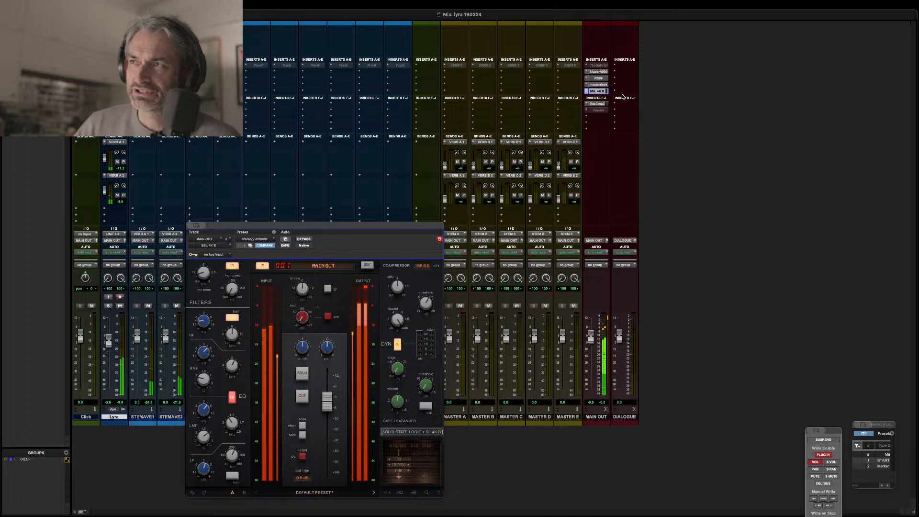
Review SSL Bus Compressor 2 on MAIN OUT, close it, and make the UAD Capitol Chambers insert active.
left_click(600, 104)
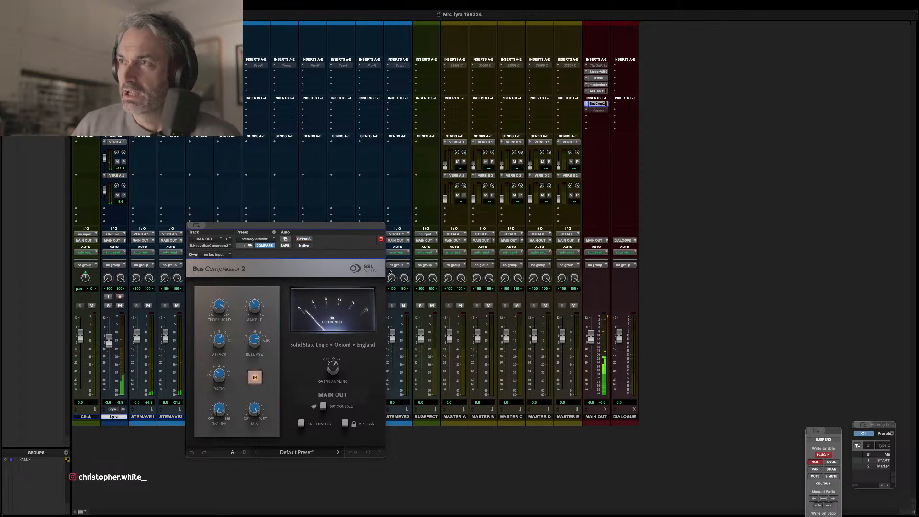
left_click(597, 104)
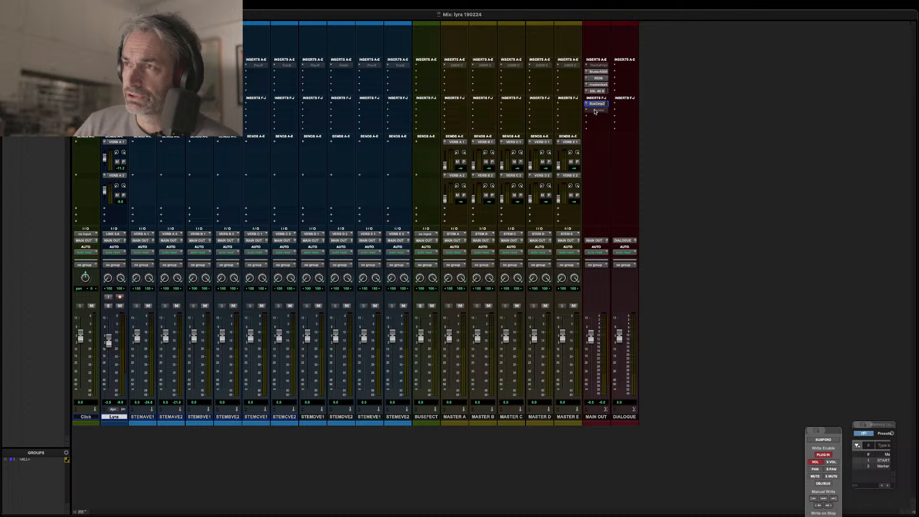
right_click(597, 111)
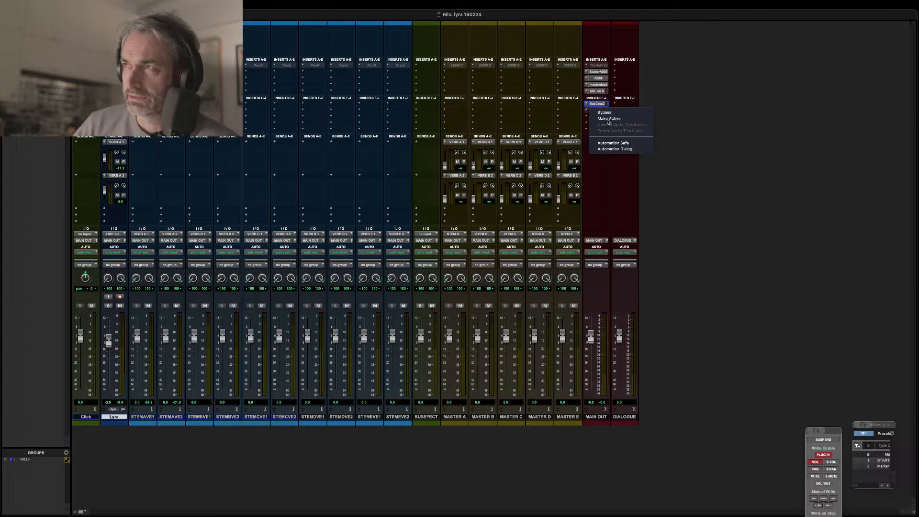
left_click(607, 122)
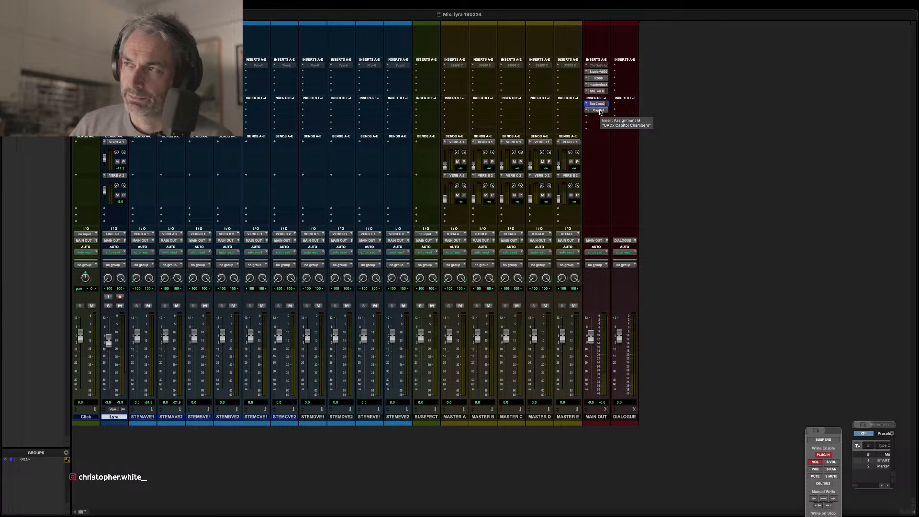
Compare playback with Capitol Chambers bypassed and active, checking the Edit window before returning to the mixer.
left_click(601, 112, "super")
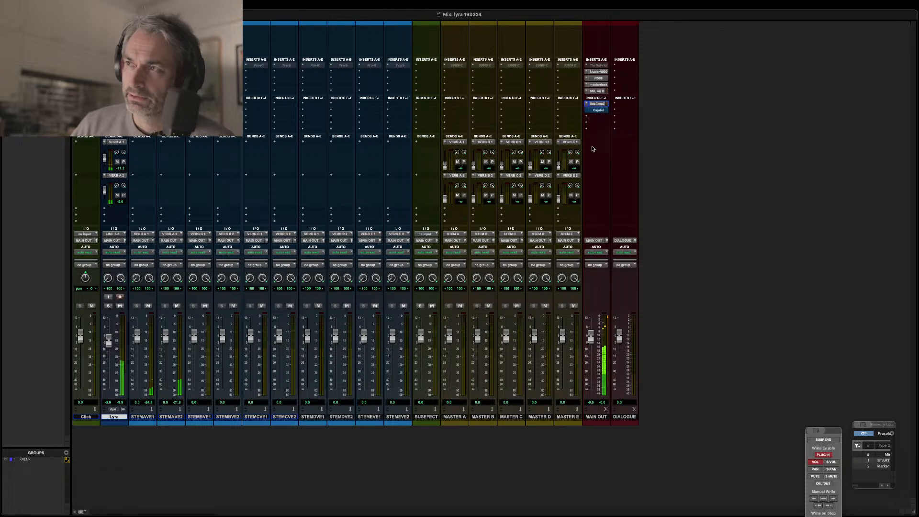
key("super+equal")
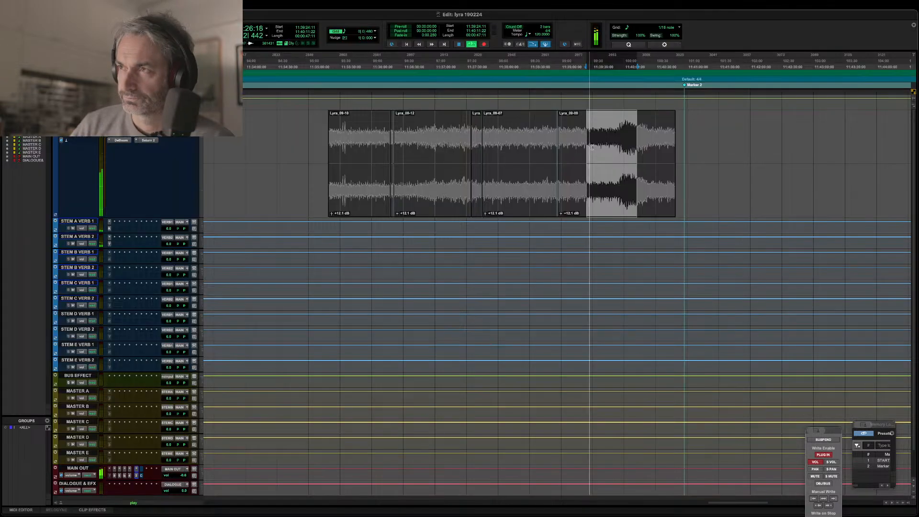
key("super+equal")
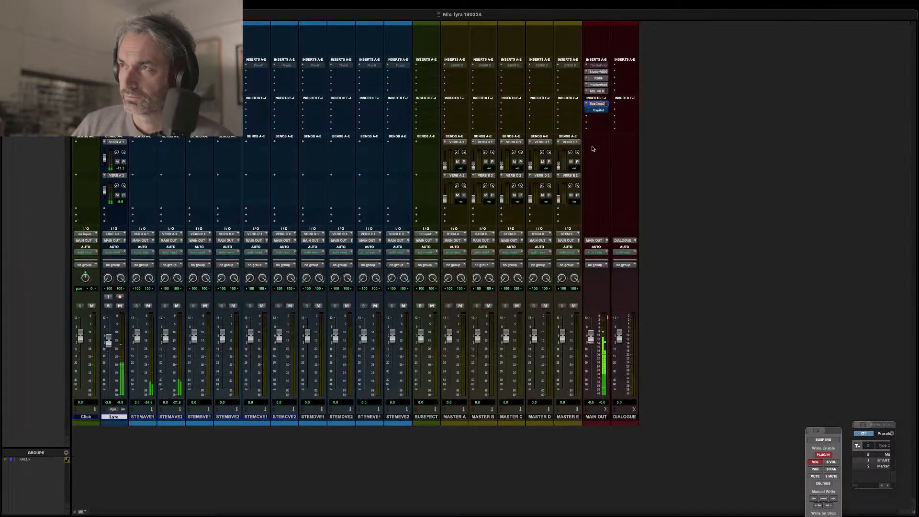
left_click(599, 110, "super")
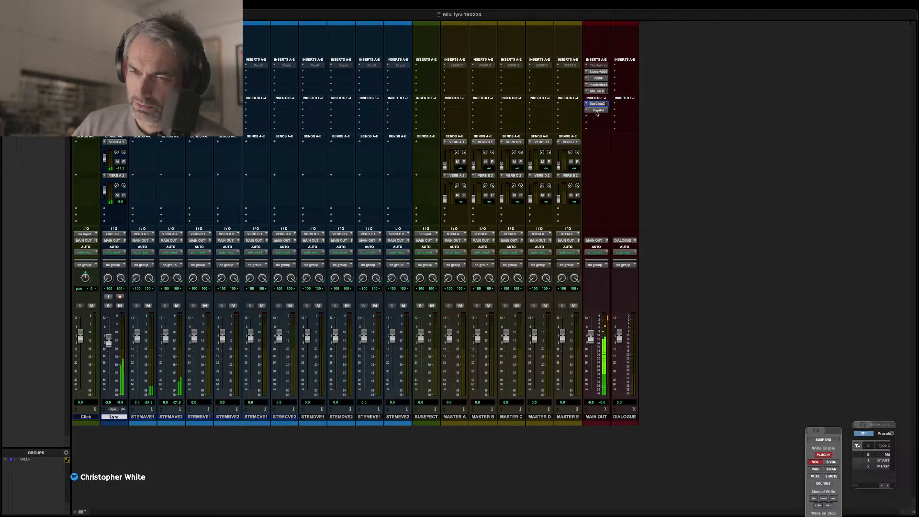
Open the Capitol Chambers insert on MAIN OUT and move its plug-in window up so all its controls are in view.
left_click(597, 112, "super")
left_click(597, 111, "super")
left_click(598, 110)
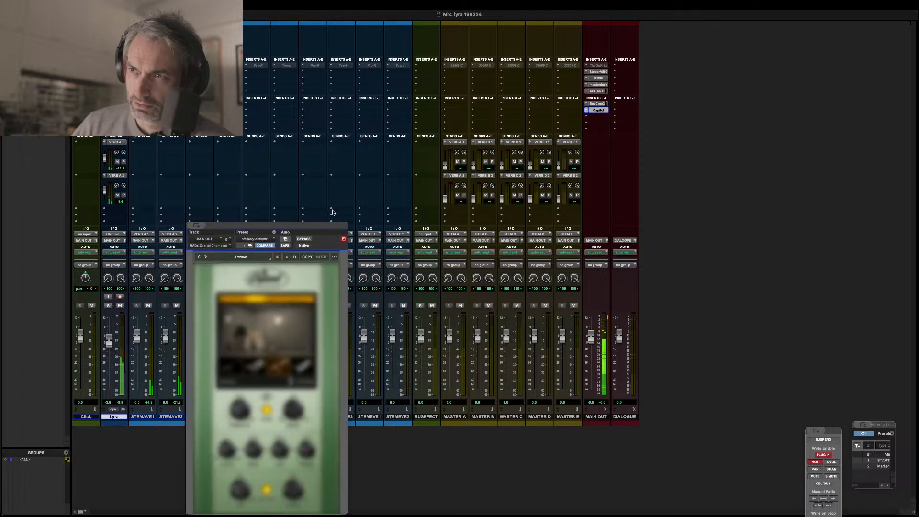
left_click(485, 213)
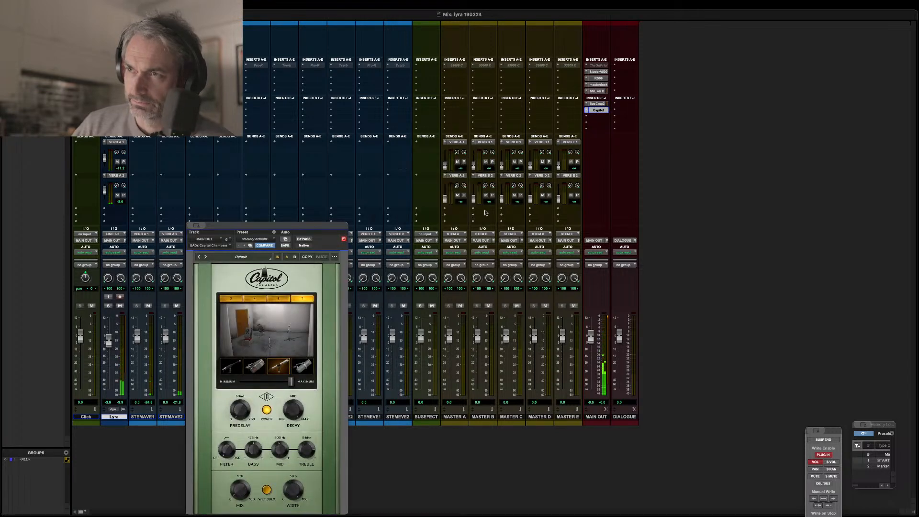
left_click_drag(324, 228, 378, 113)
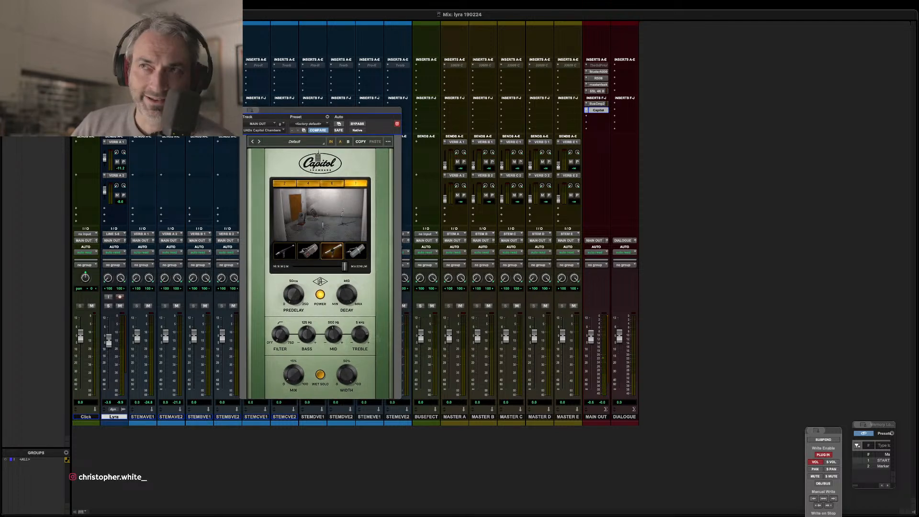
left_click(214, 4)
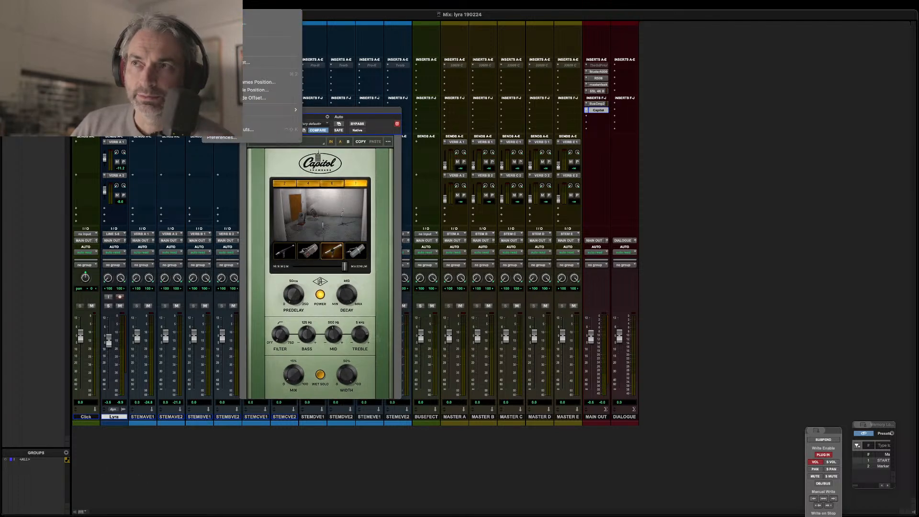
left_click(270, 15)
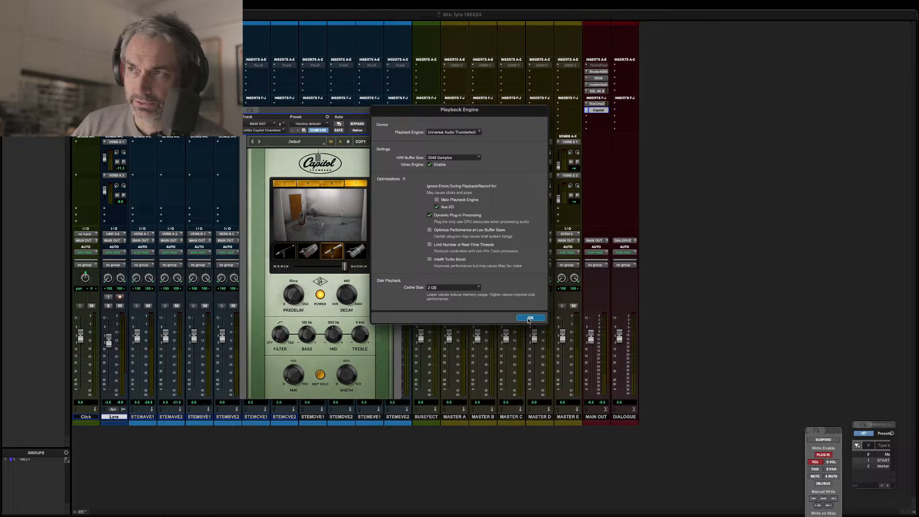
left_click(518, 319)
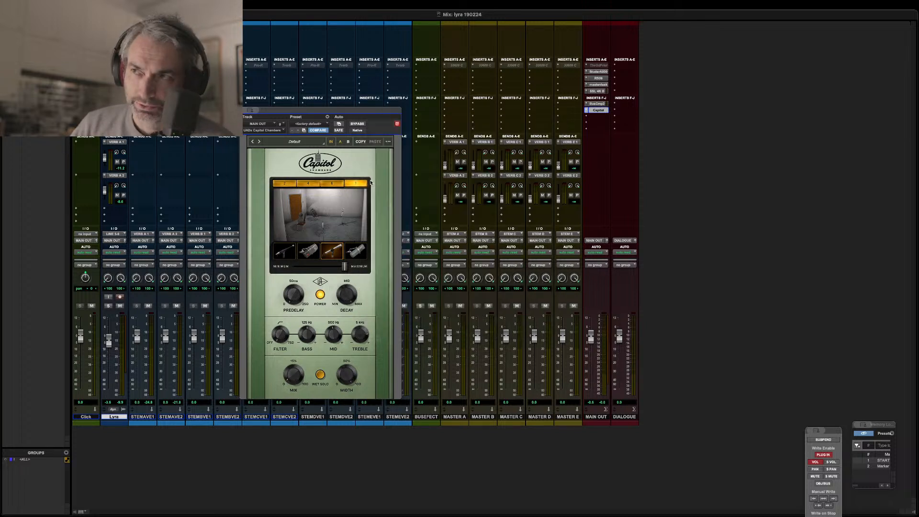
Reposition the Capitol Chambers window and compare the Lyra playback with the reverb bypassed and active.
left_click_drag(334, 112, 376, 111)
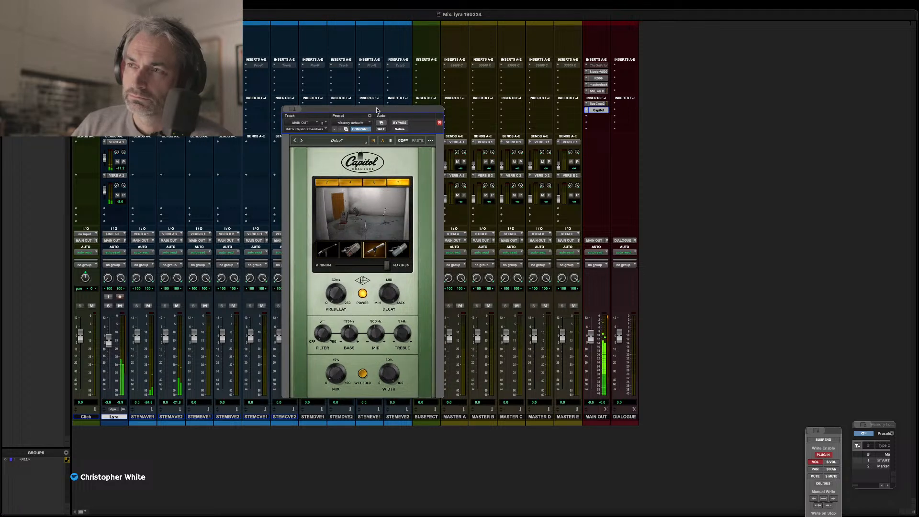
left_click(398, 123)
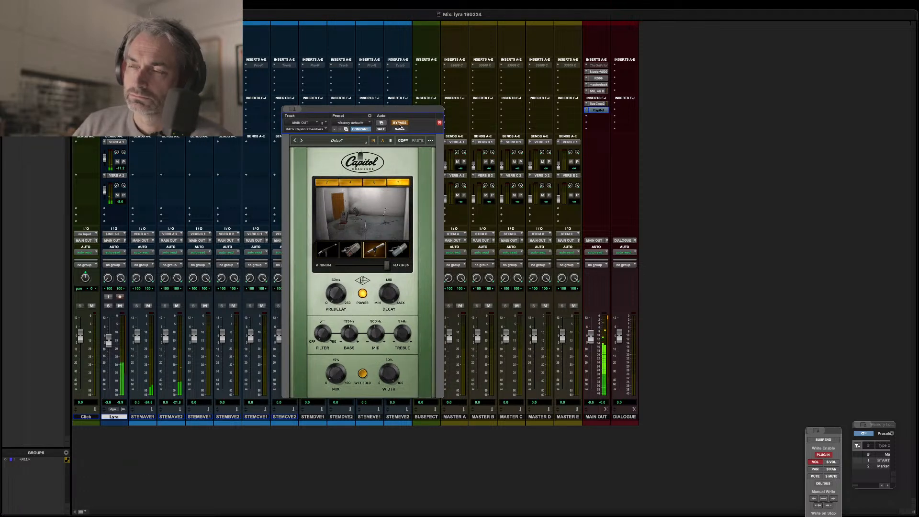
left_click(400, 124)
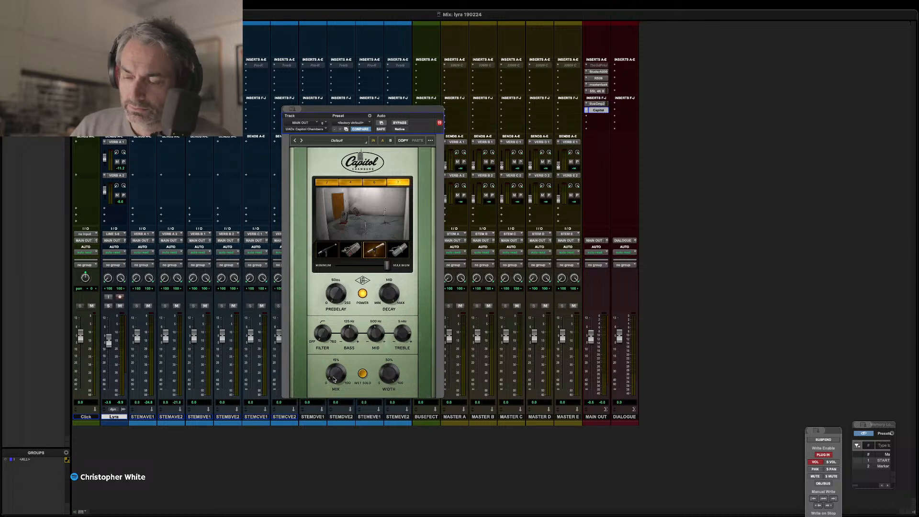
Toggle Wet Solo in Capitol Chambers to audition the reverb alone during playback, switch it back, and close the plug-in window.
left_click(363, 374)
key("space")
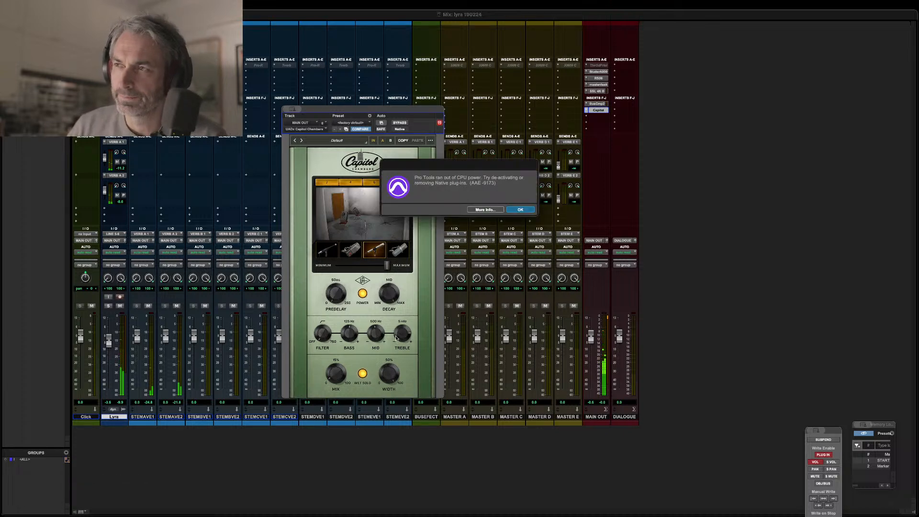
left_click(521, 210)
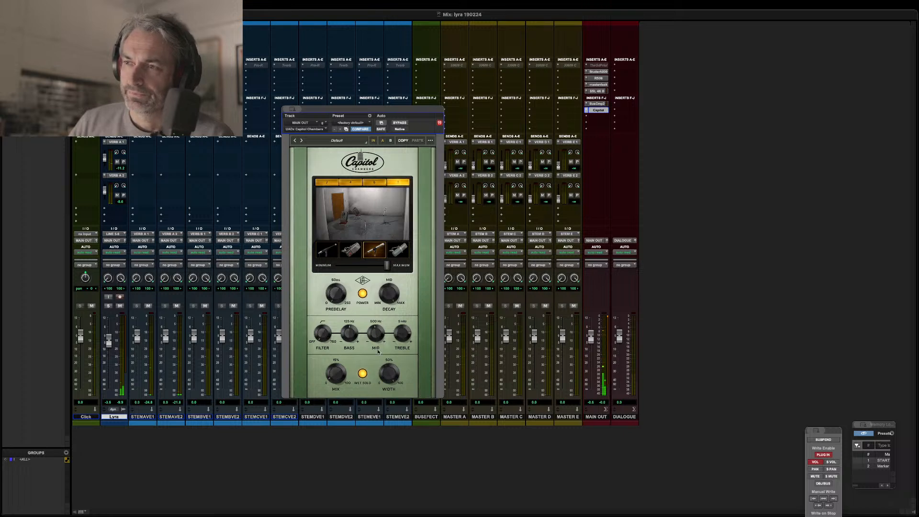
left_click(364, 374)
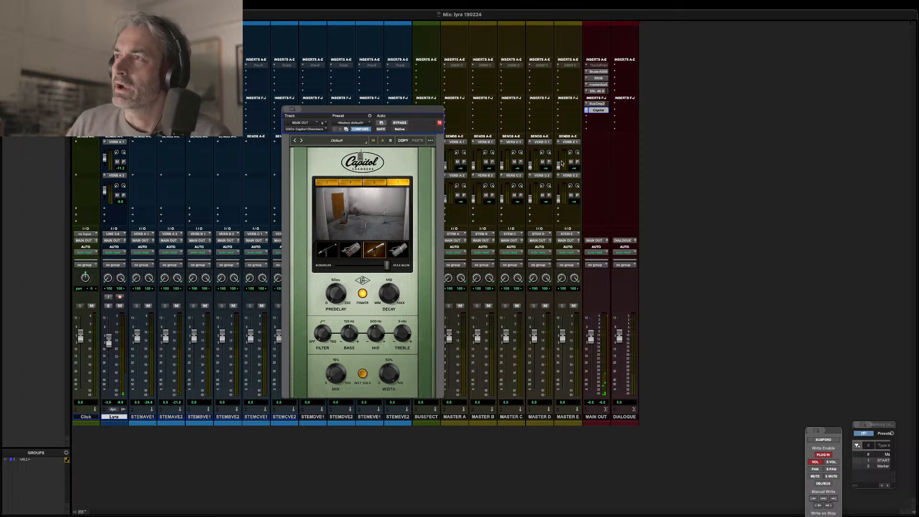
left_click(600, 112)
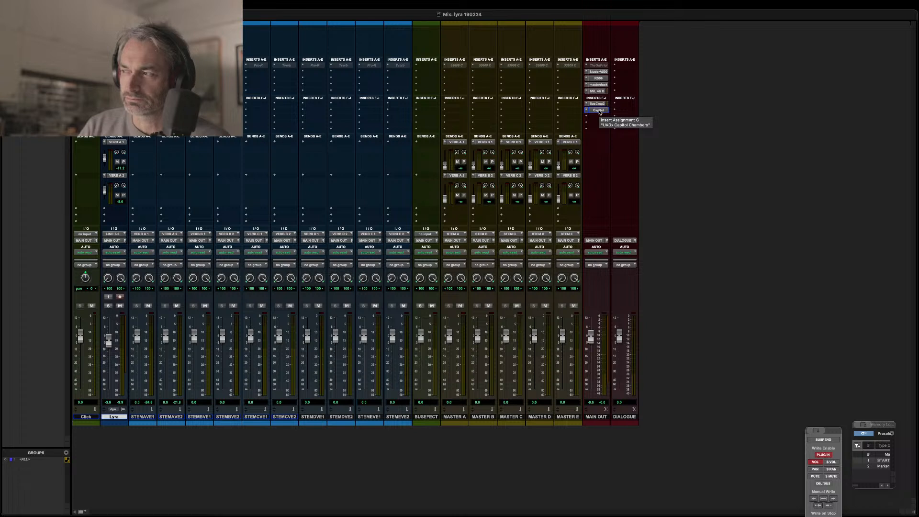
Reopen Capitol Chambers on MAIN OUT for another listen, toggle Wet Solo again, and close the plug-in window.
left_click(598, 110)
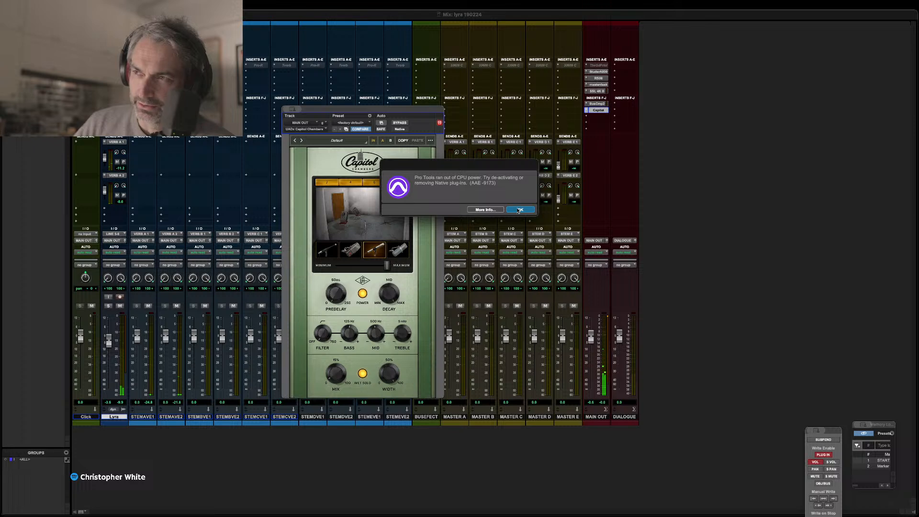
left_click(519, 210)
left_click(363, 374)
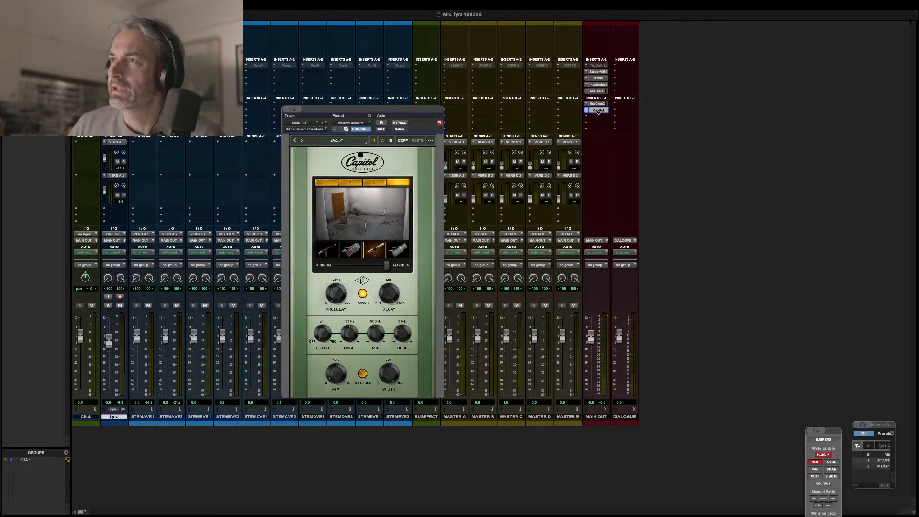
left_click(597, 111)
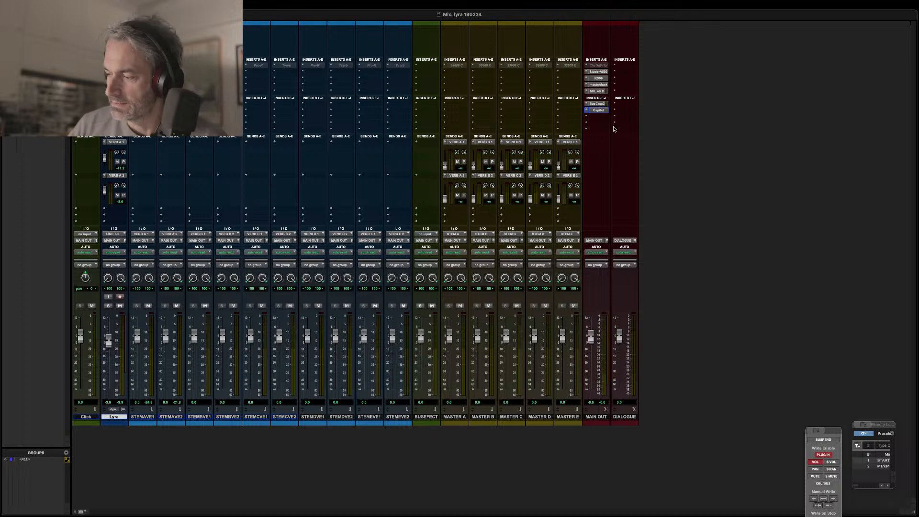
Switch to the Edit window, start playback from just before the first Lyra clip, and zoom in on the timeline.
key("super+equal")
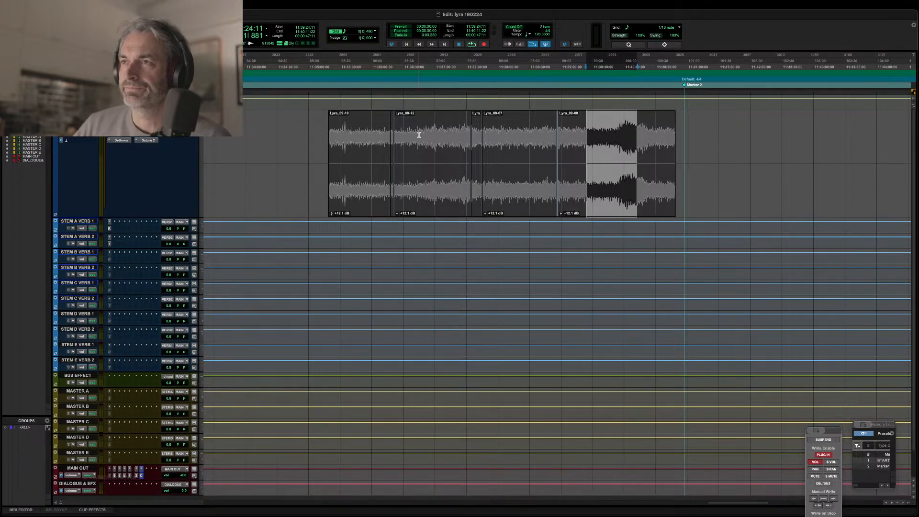
left_click(366, 208)
left_click(639, 211, "shift")
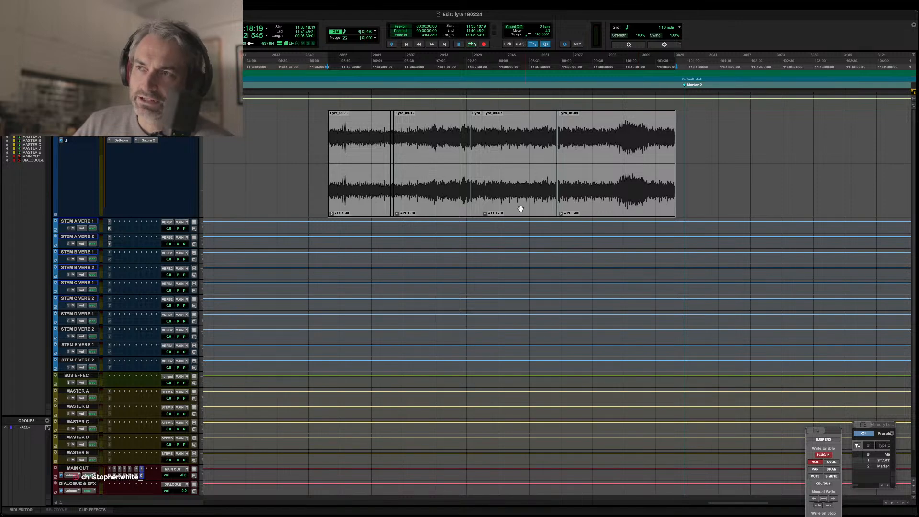
left_click(327, 102)
key("space")
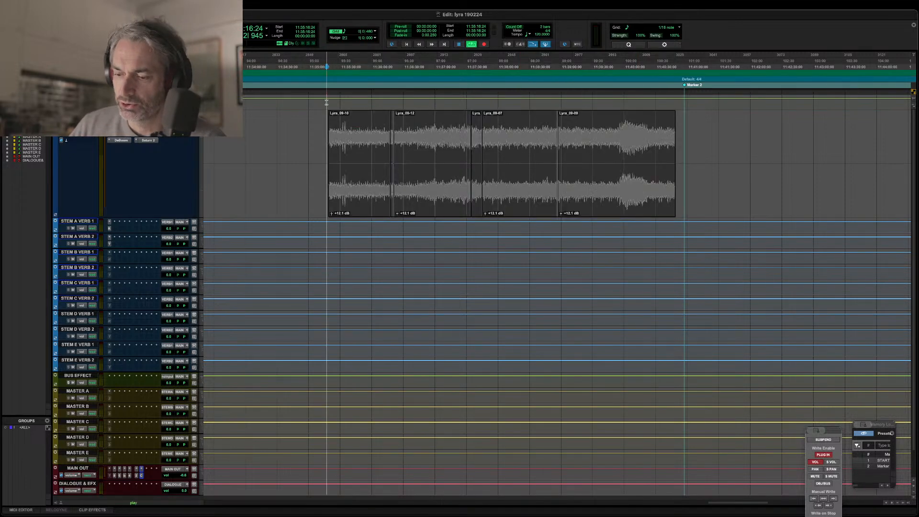
key("t")
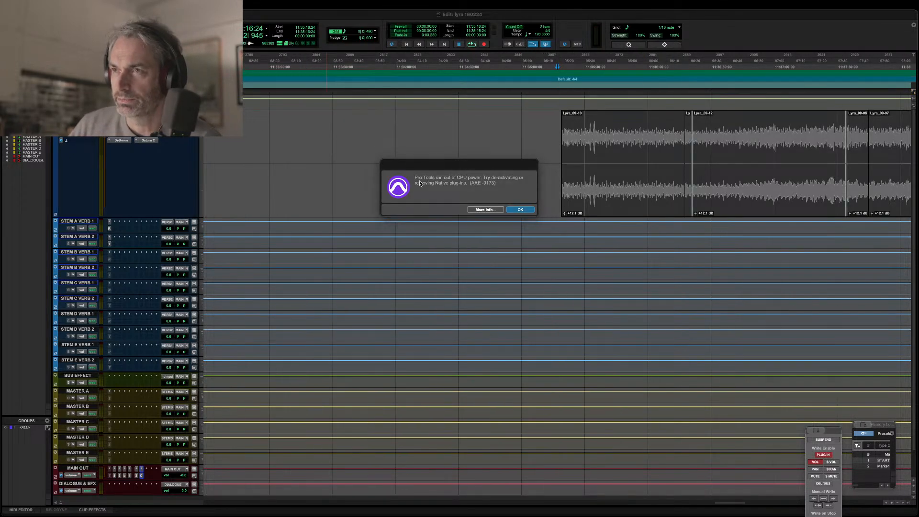
Play the Lyra recording from the start of its first clip and drop a memory location marker during playback.
left_click(520, 210)
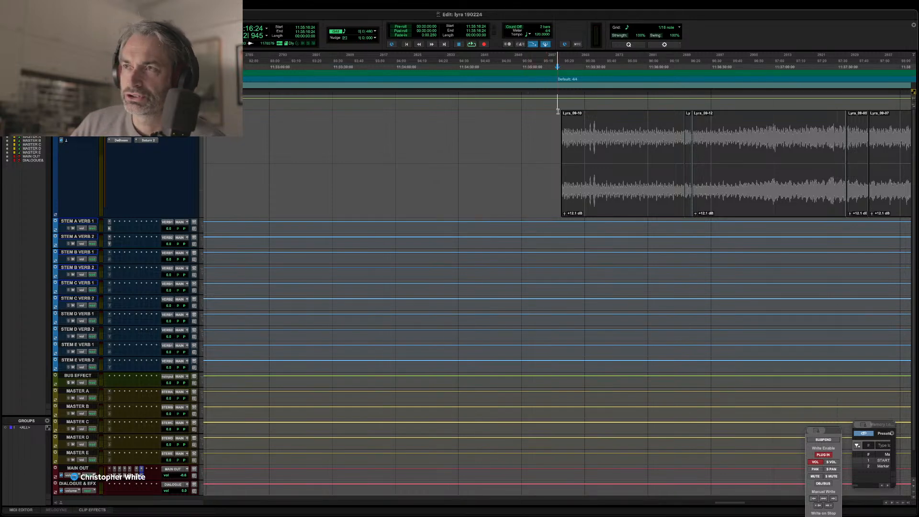
scroll(524, 114, "right", 5)
left_click(319, 104)
key("space")
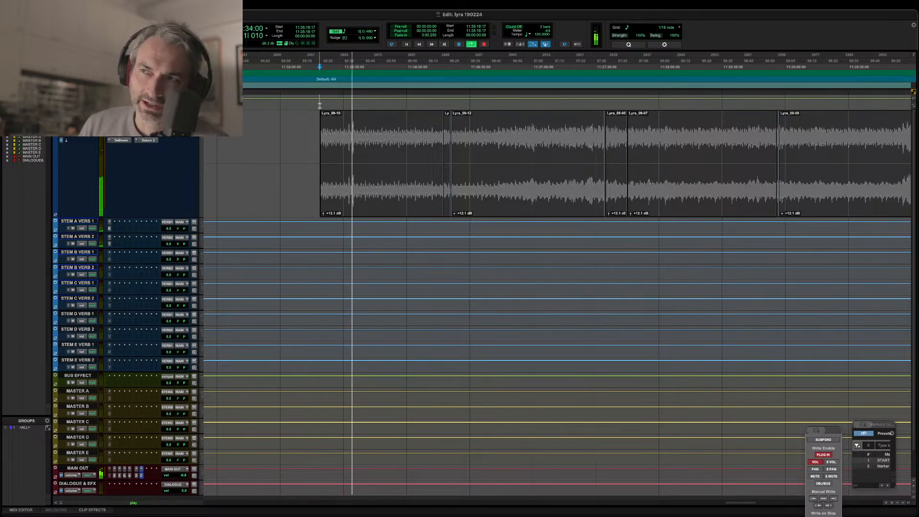
key("KP_Enter")
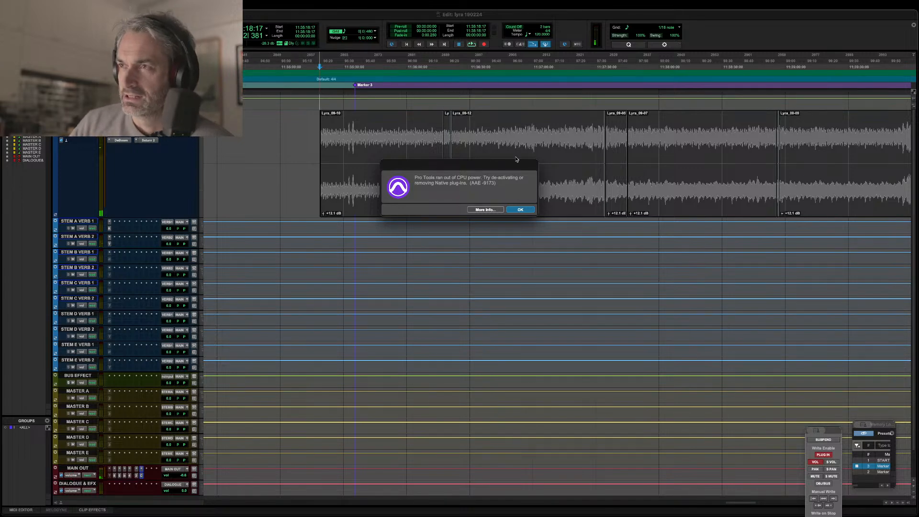
left_click(520, 210)
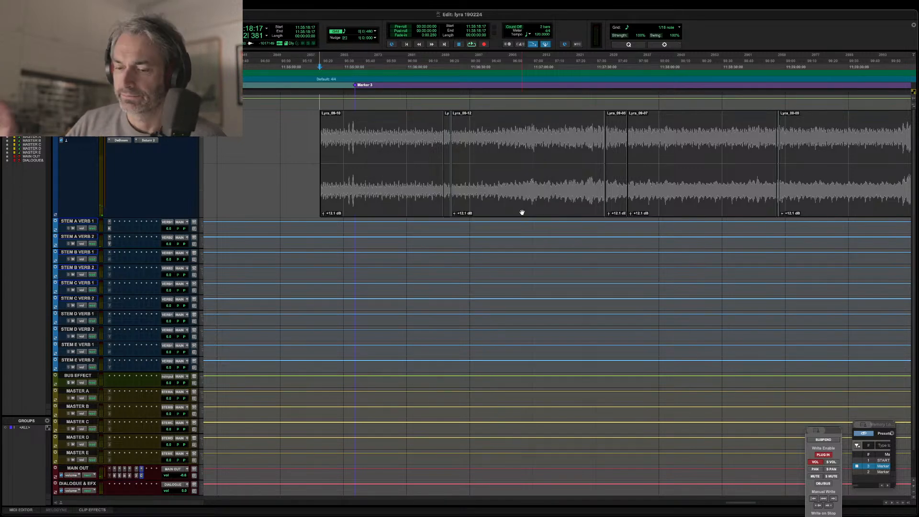